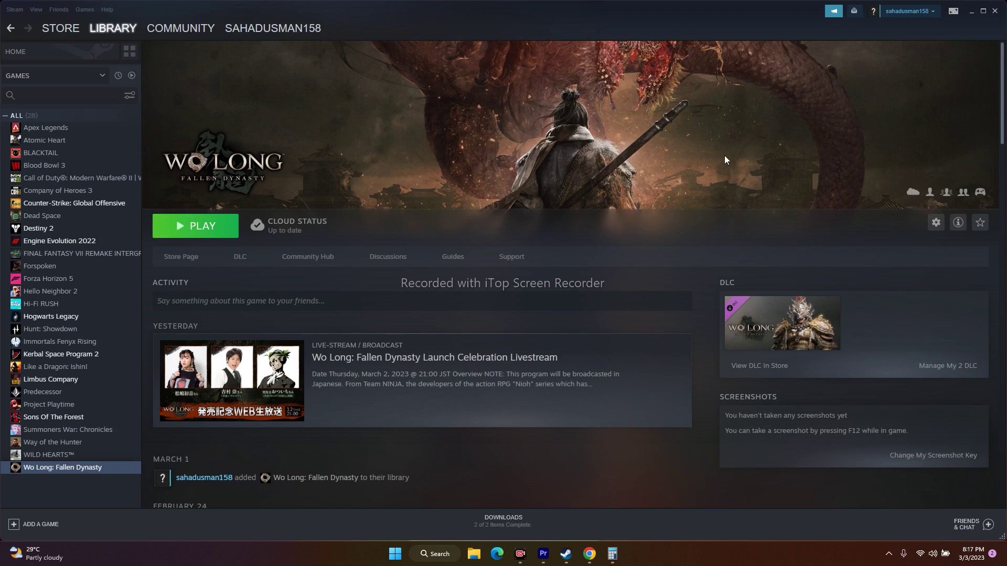
right_click(15, 30)
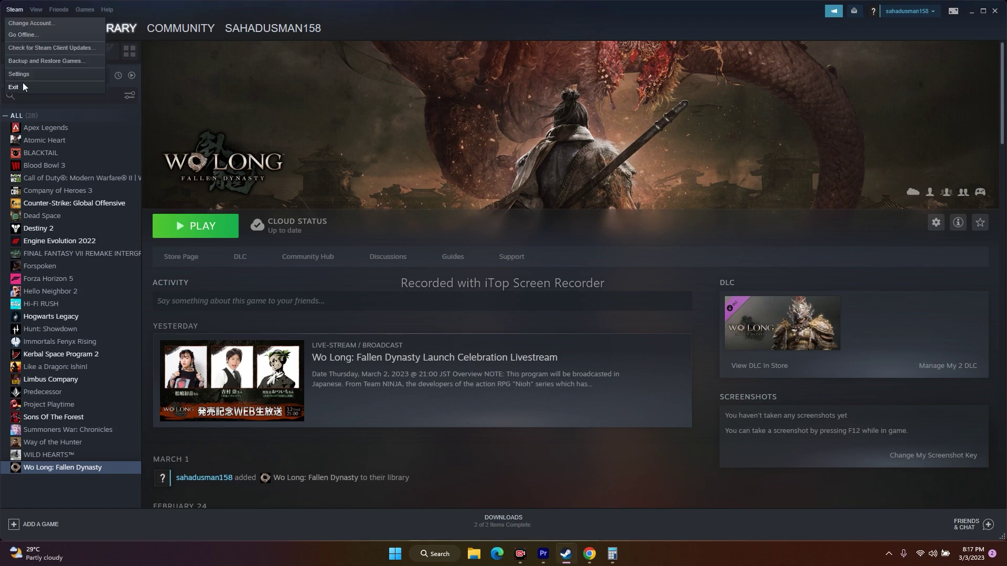
left_click(973, 17)
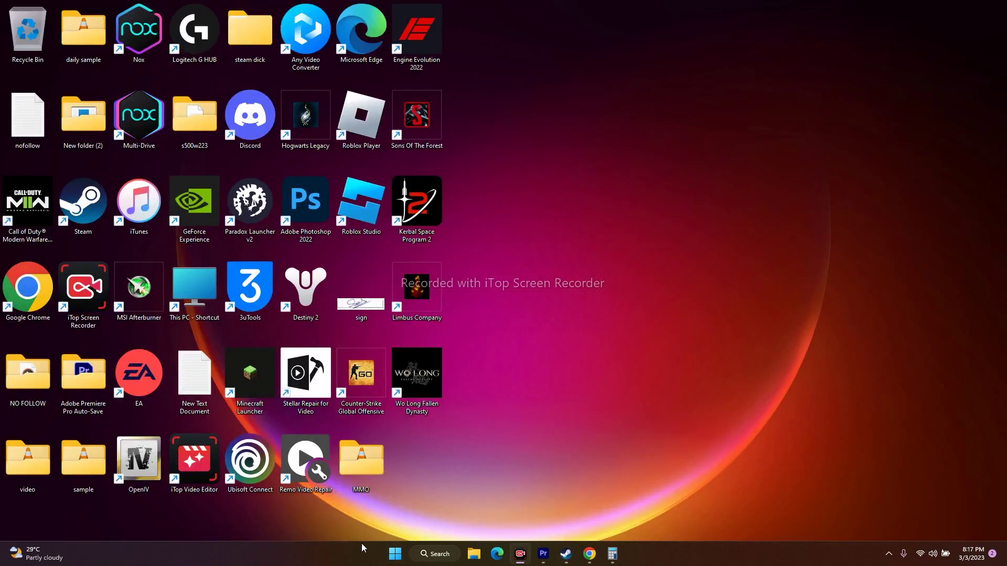
left_click(565, 554)
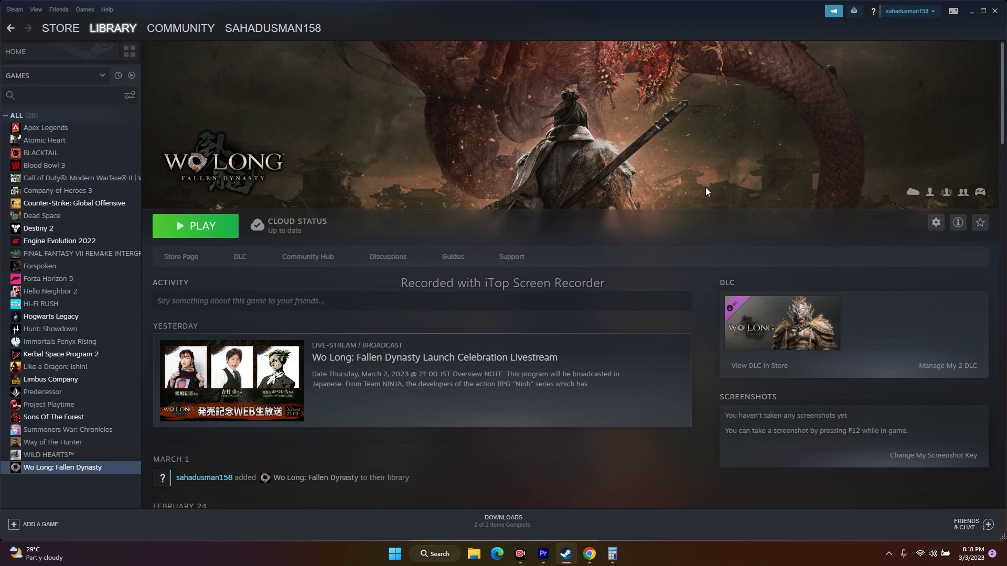
Step: Minimize Steam and set the system volume to maximum in the Windows quick settings
left_click(971, 12)
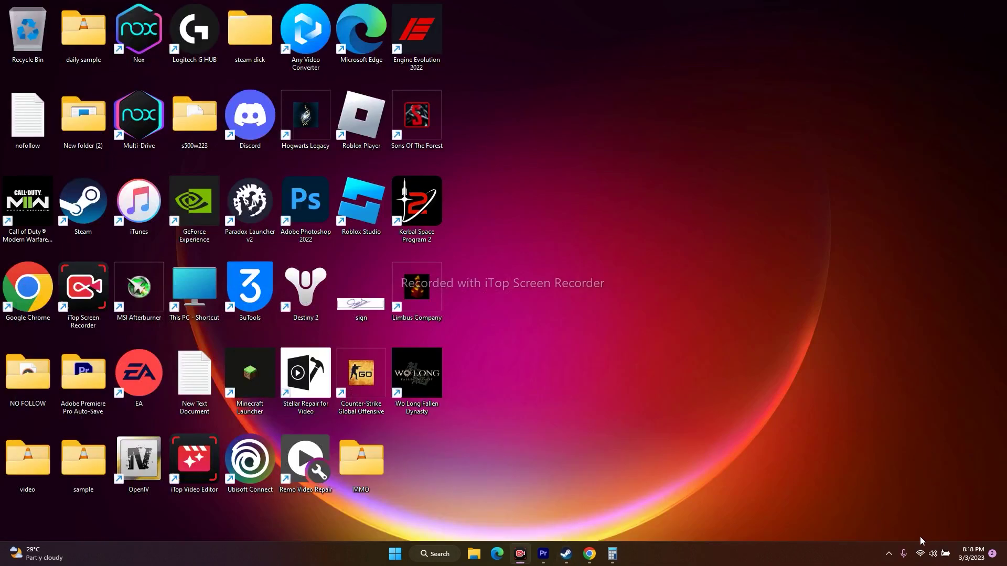
left_click(932, 554)
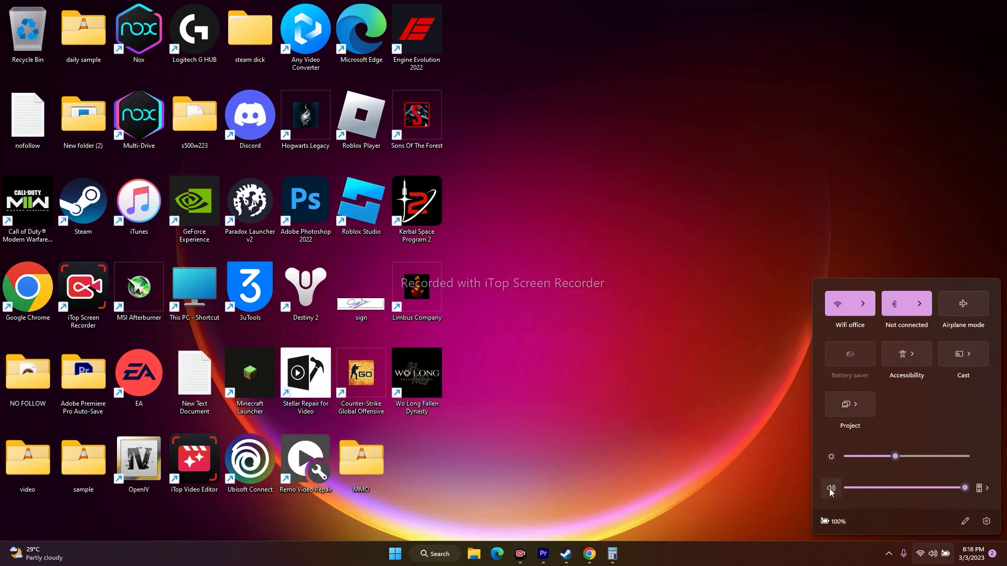
mouse_move(963, 488)
left_mouse_down()
mouse_move(852, 489)
mouse_move(967, 490)
left_mouse_up()
left_click(724, 399)
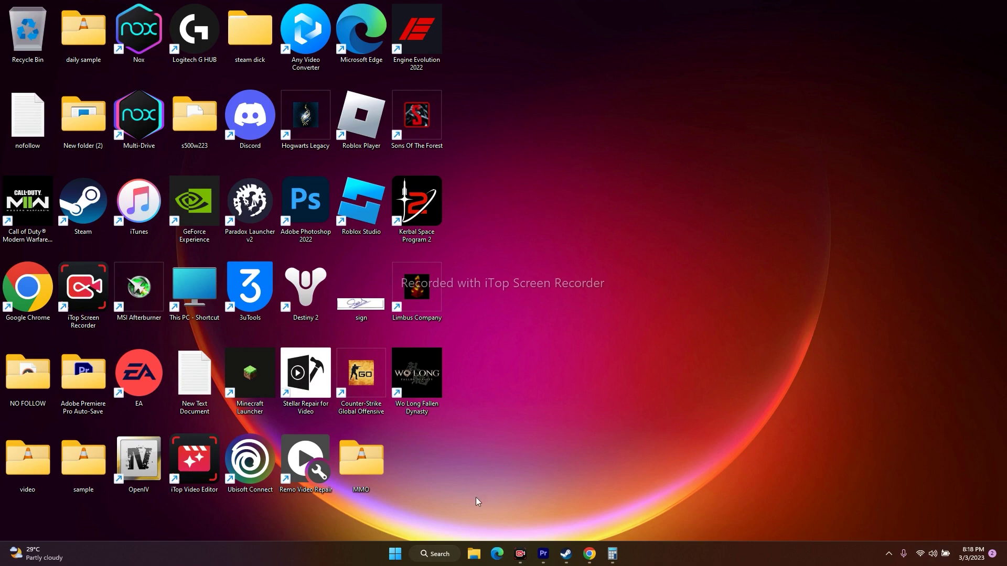
Step: Set both the output and input volumes to 100 in the Windows Sound settings and close Settings
left_click(436, 554)
left_click(362, 375)
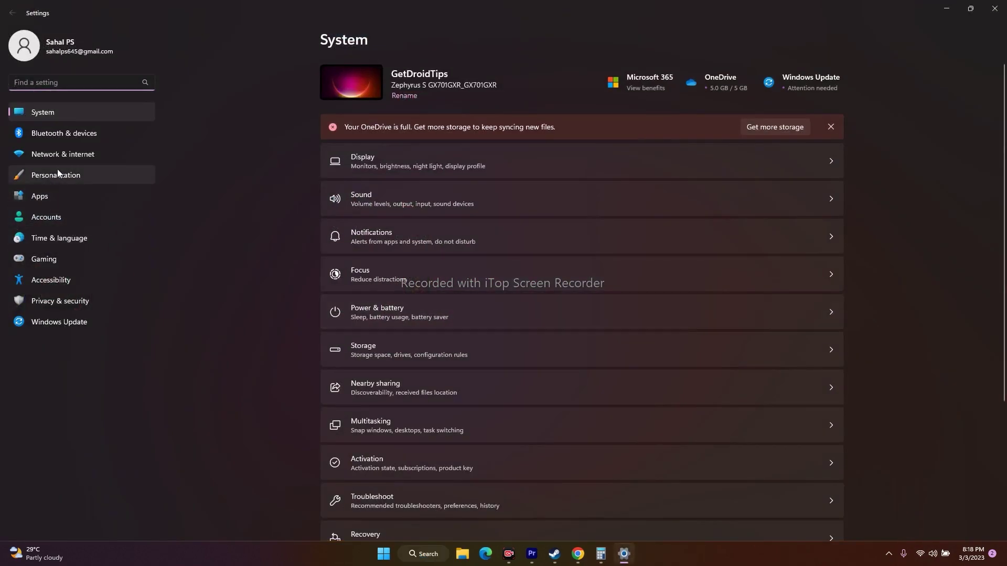
left_click(425, 204)
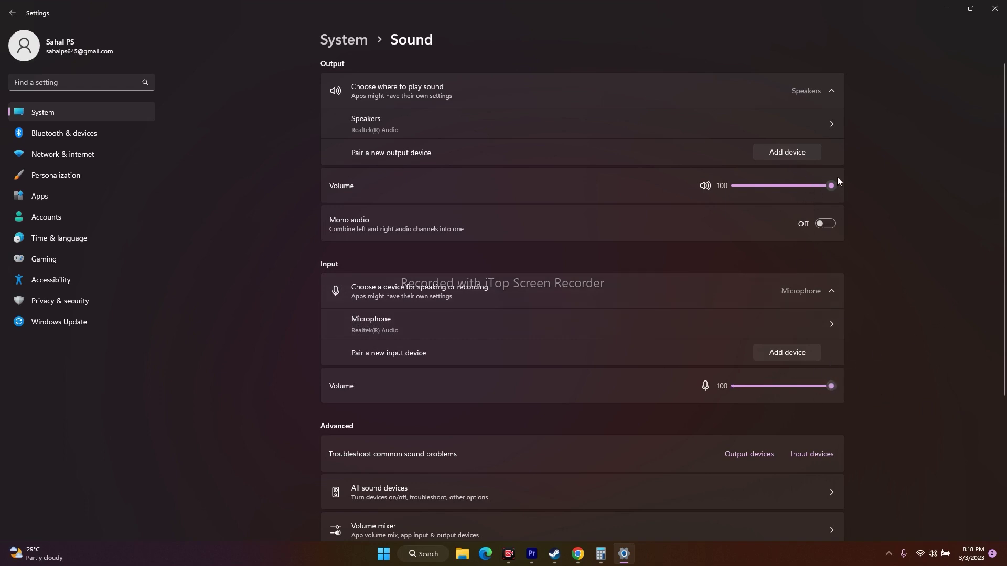
mouse_move(827, 185)
left_mouse_down()
mouse_move(733, 185)
mouse_move(829, 190)
left_mouse_up()
mouse_move(832, 387)
left_mouse_down()
mouse_move(744, 386)
mouse_move(845, 386)
left_mouse_up()
left_click(995, 8)
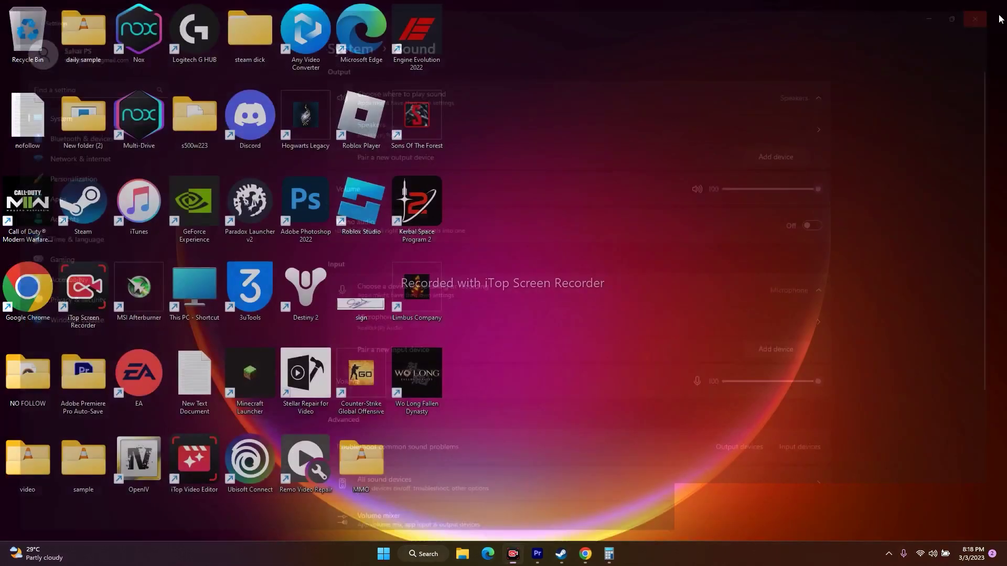
Step: Check which output and input devices are listed in the Windows Sound settings, then return to Steam
left_click(562, 562)
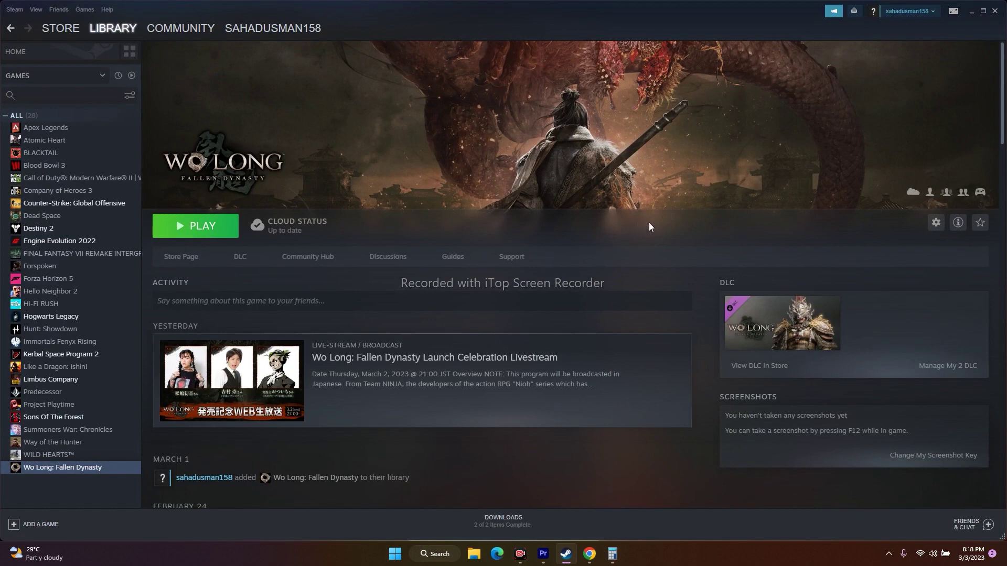
left_click(971, 11)
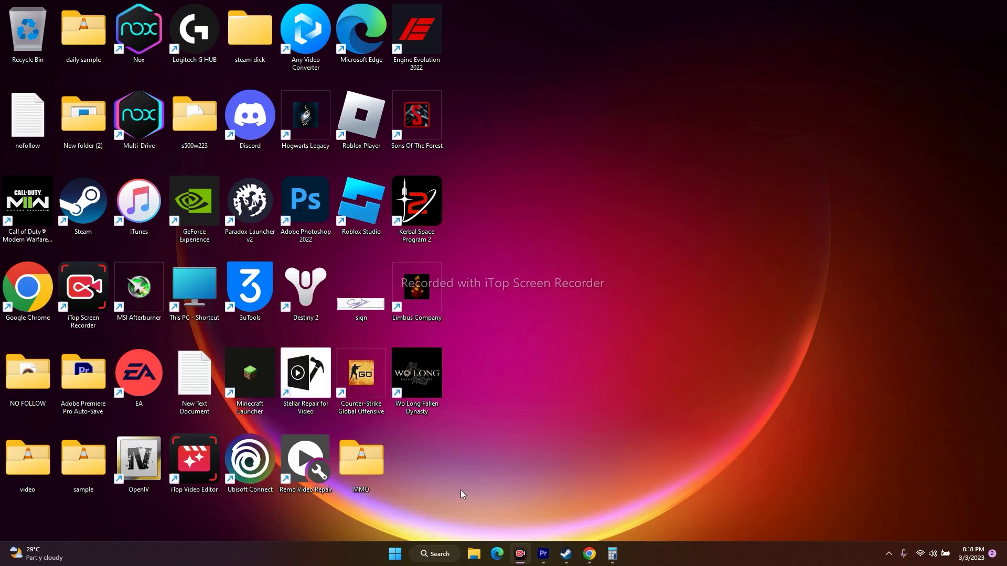
left_click(440, 555)
left_click(366, 374)
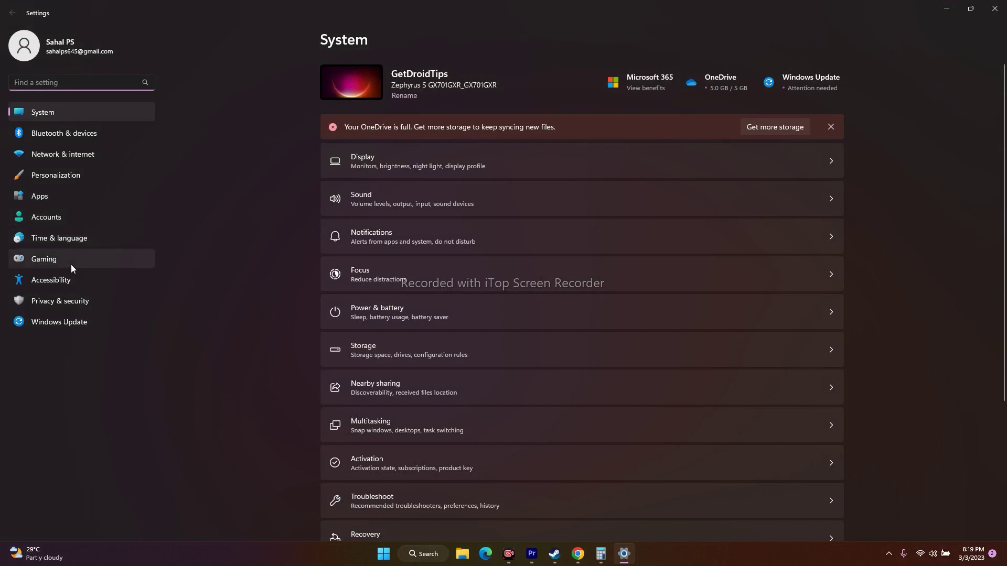
left_click(603, 207)
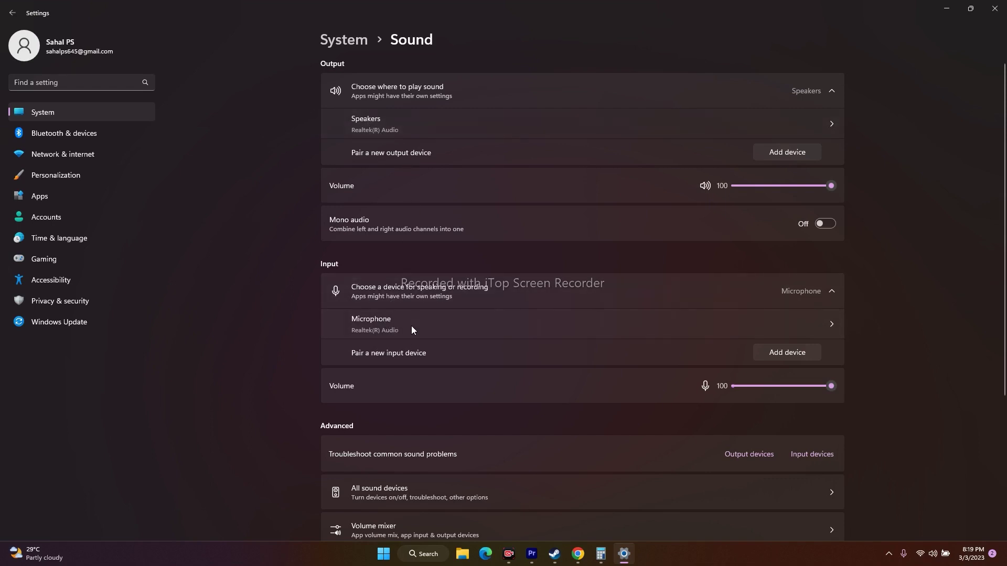
left_click(995, 8)
left_click(565, 553)
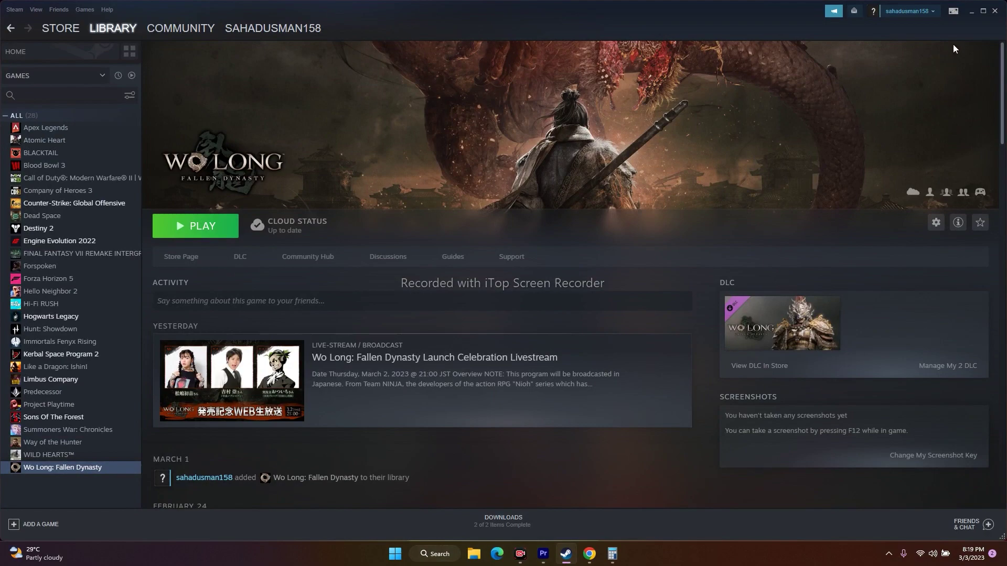
Step: Open the properties of the Realtek Speakers playback device through Sound in the Control Panel
left_click(972, 11)
left_click(435, 554)
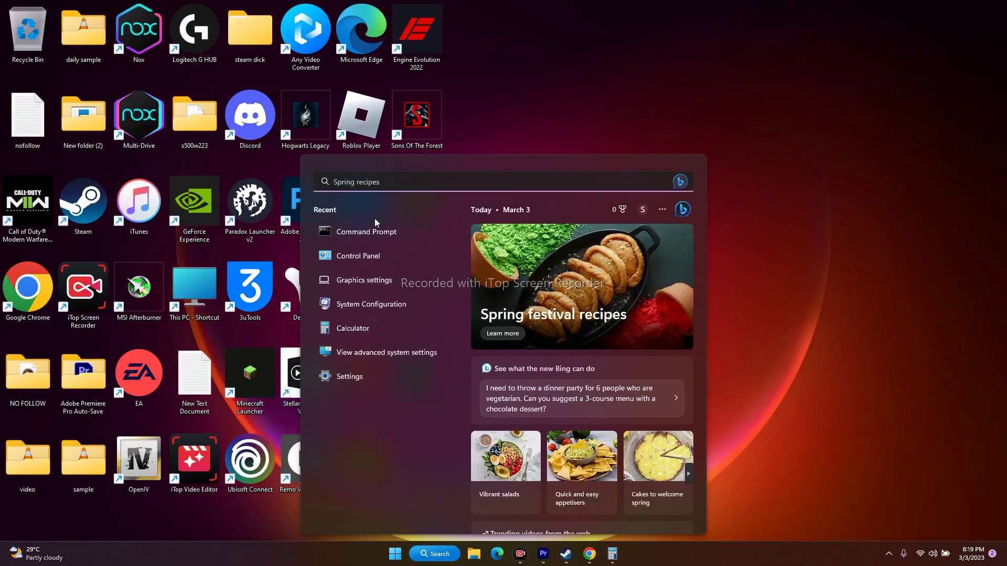
left_click(376, 250)
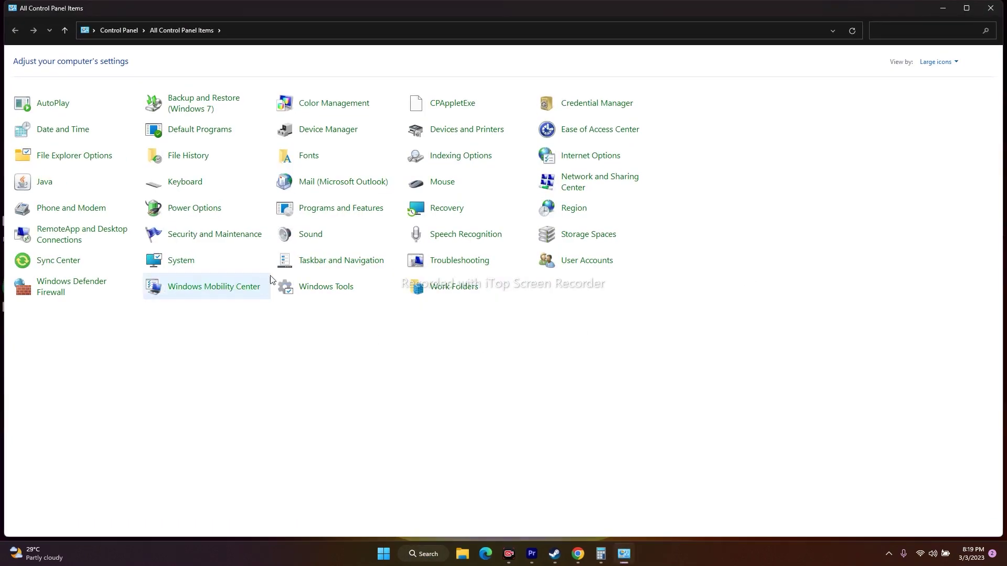
left_click(310, 239)
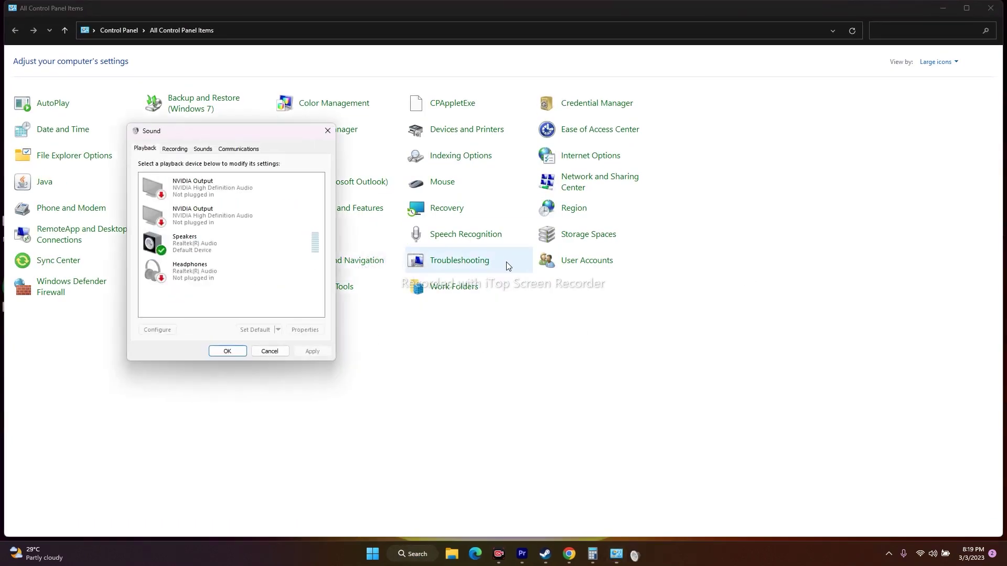
left_click(208, 247)
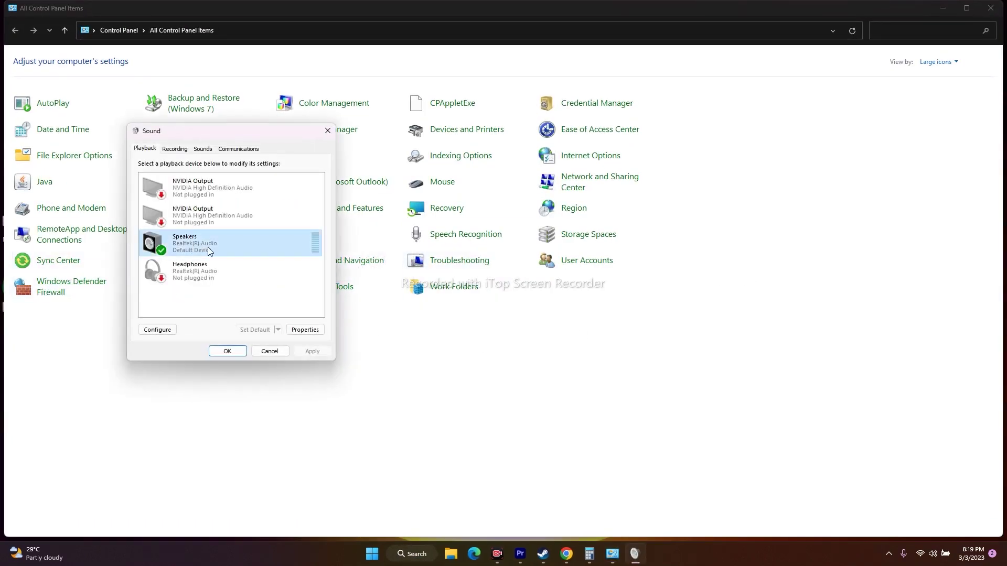
right_click(208, 247)
left_click(231, 332)
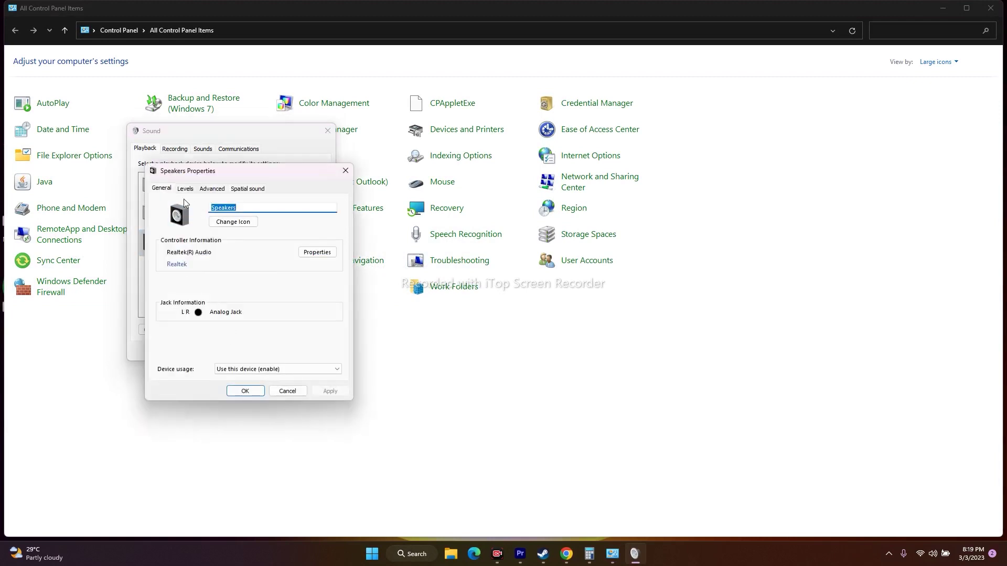
Step: Choose 24 bit, 48000 Hz (Studio Quality) as the speakers' default format, then cancel the properties and close the Sound dialog and Control Panel
left_click(249, 190)
left_click(210, 190)
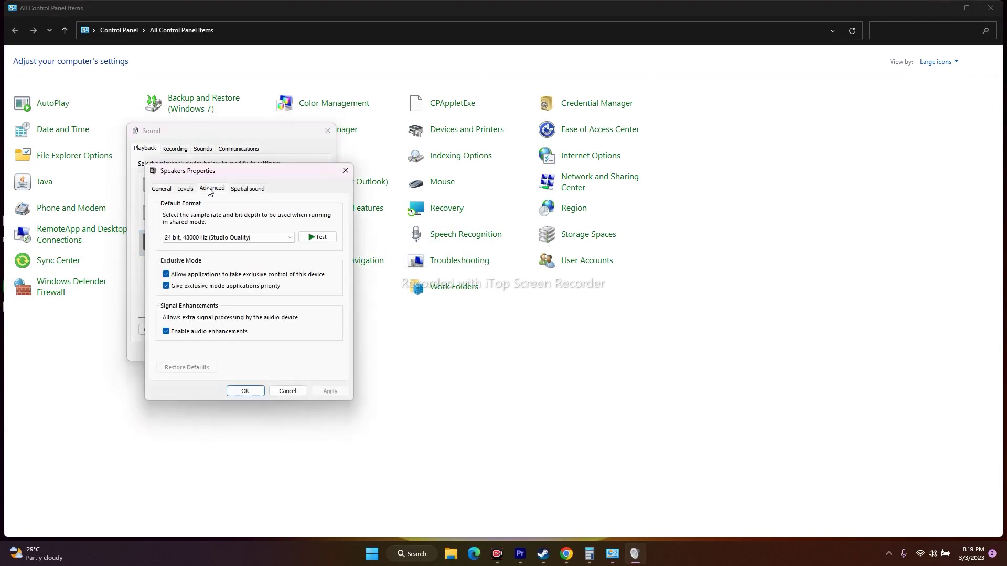
left_click(191, 241)
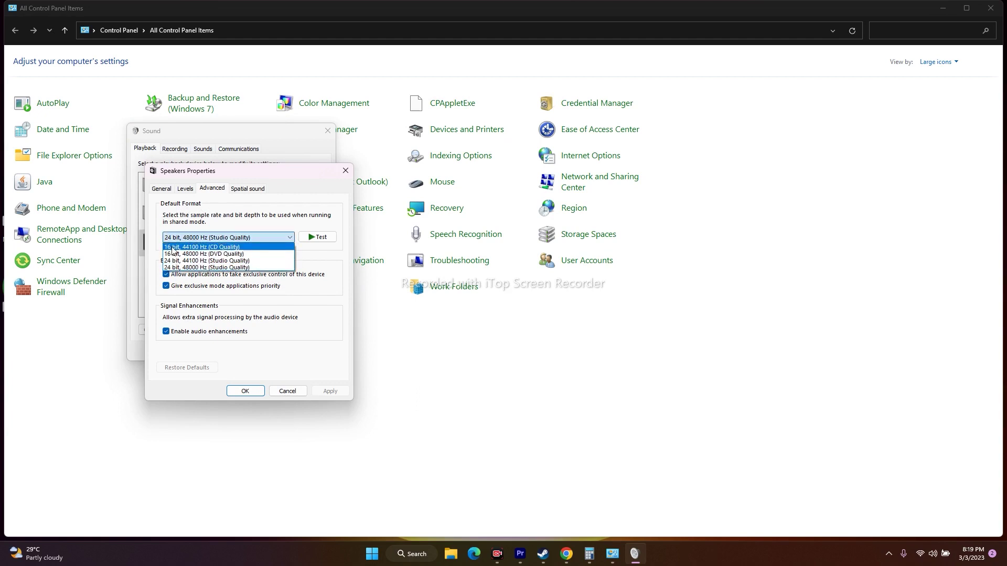
left_click(199, 268)
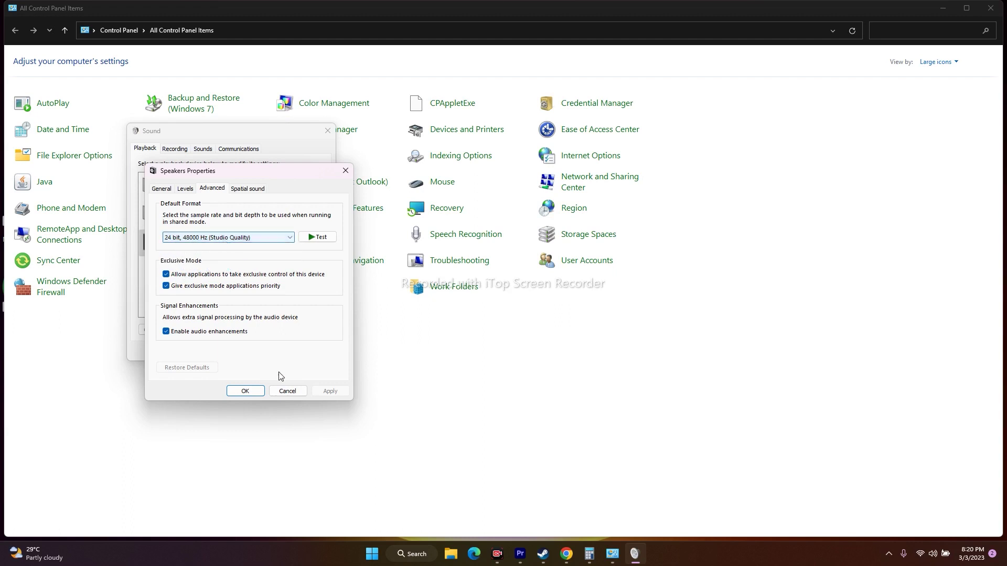
left_click(273, 392)
left_click(328, 130)
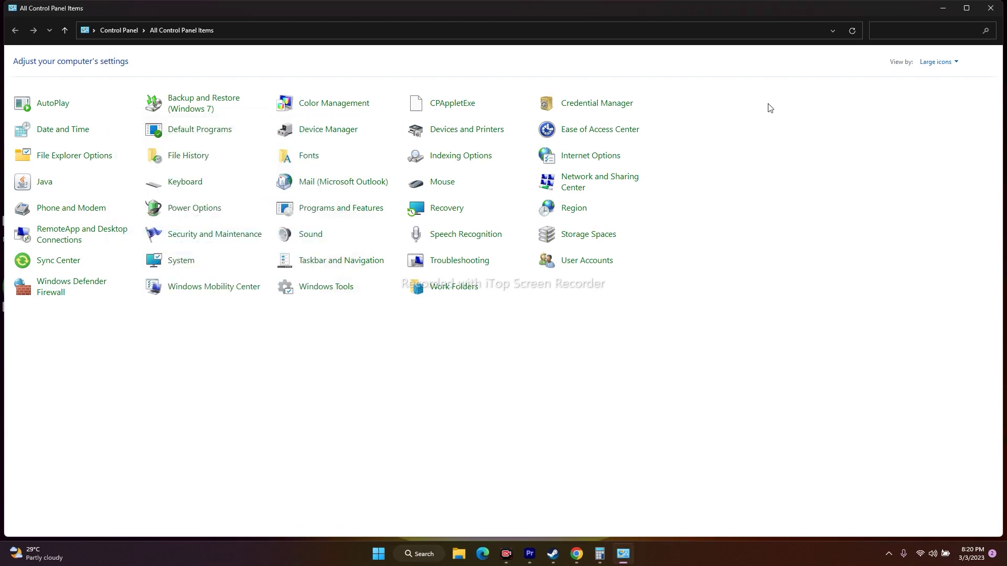
left_click(990, 8)
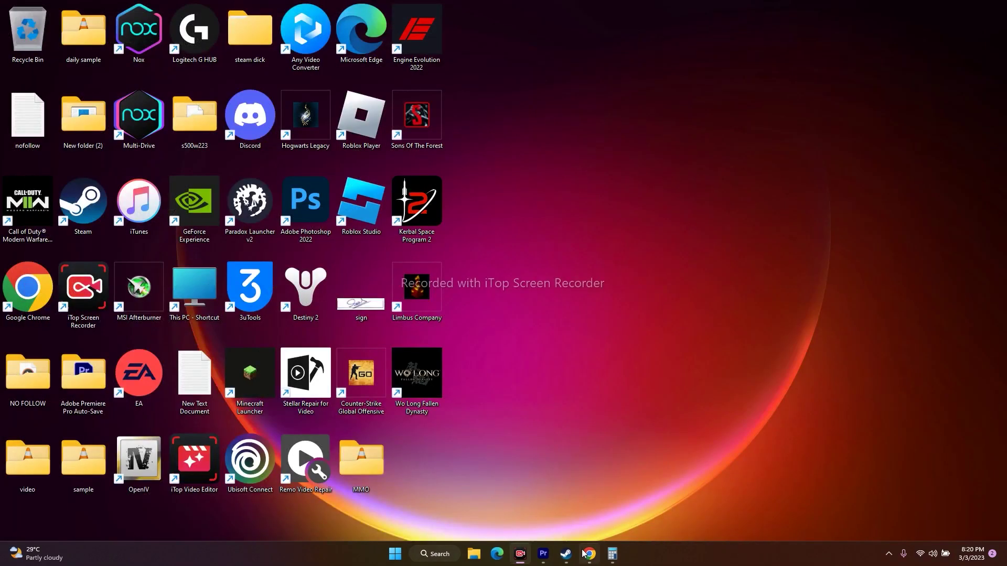
left_click(566, 553)
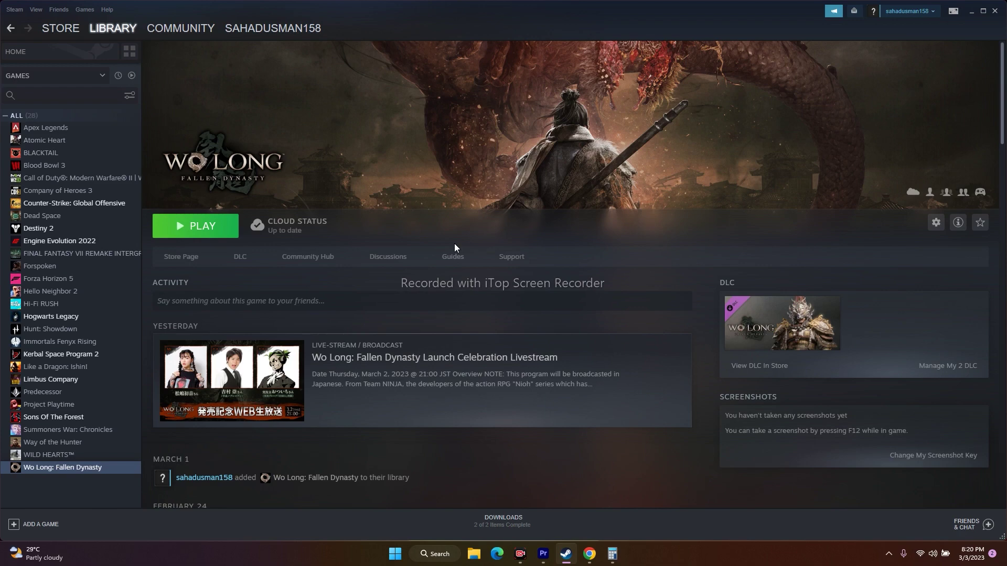
left_click(969, 11)
left_click(446, 557)
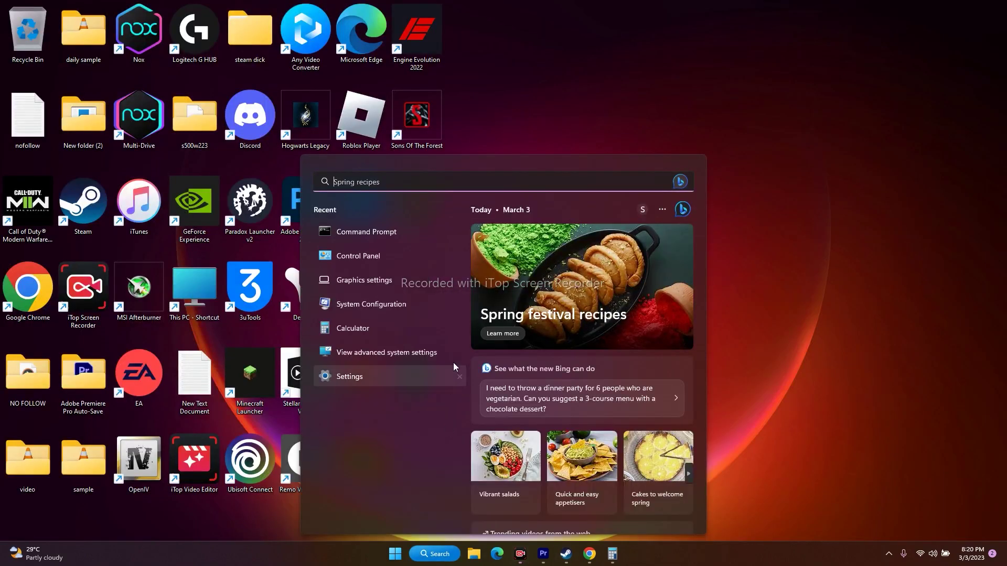
left_click(368, 375)
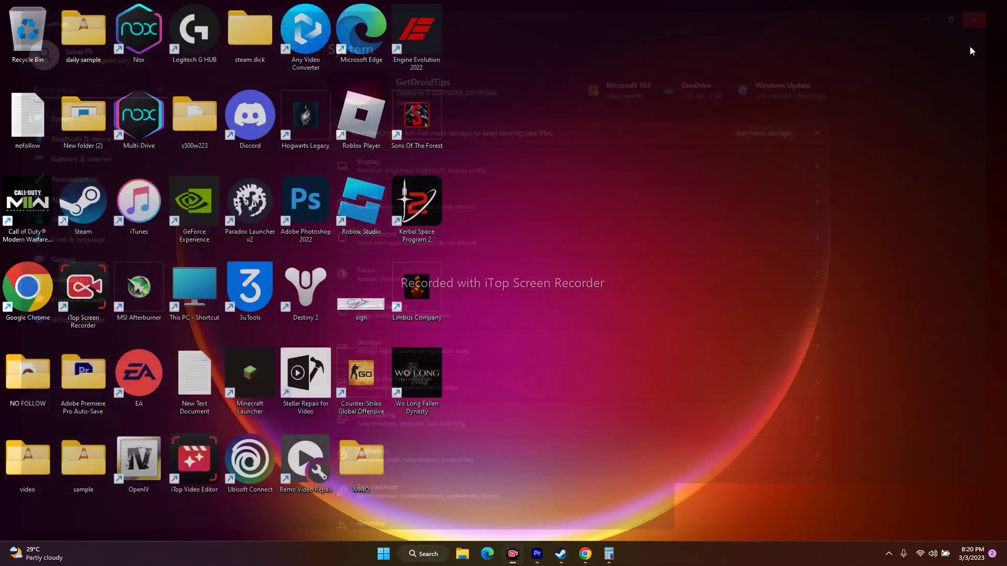
Step: Reopen the Realtek Speakers properties from the Control Panel's Sound dialog
left_click(430, 545)
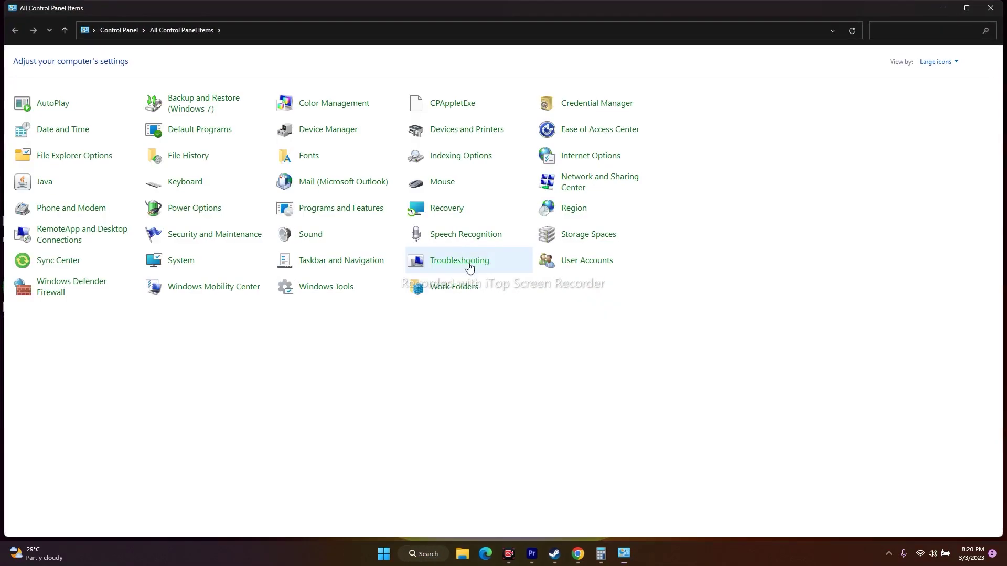
left_click(320, 239)
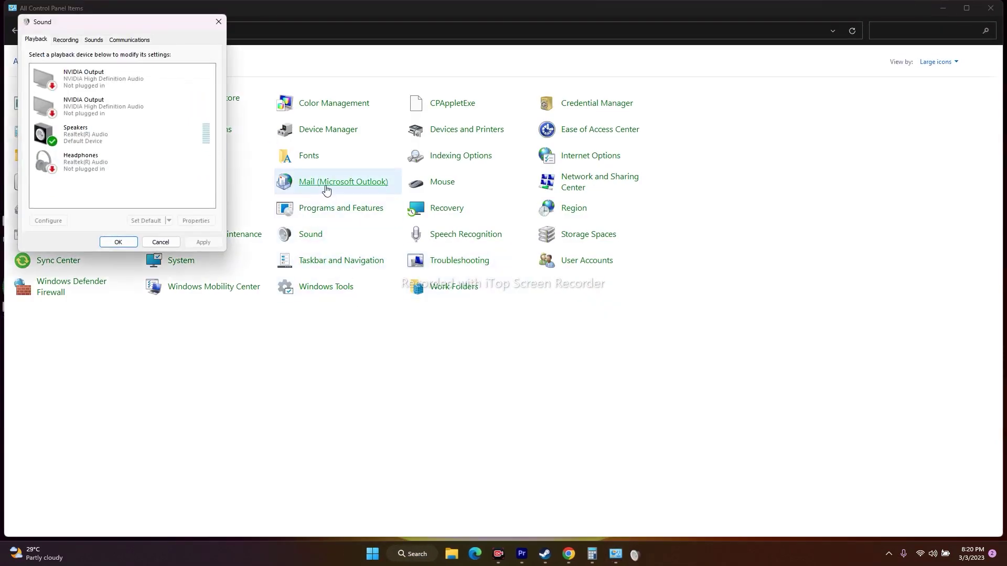
left_click(93, 139)
right_click(84, 132)
left_click(94, 219)
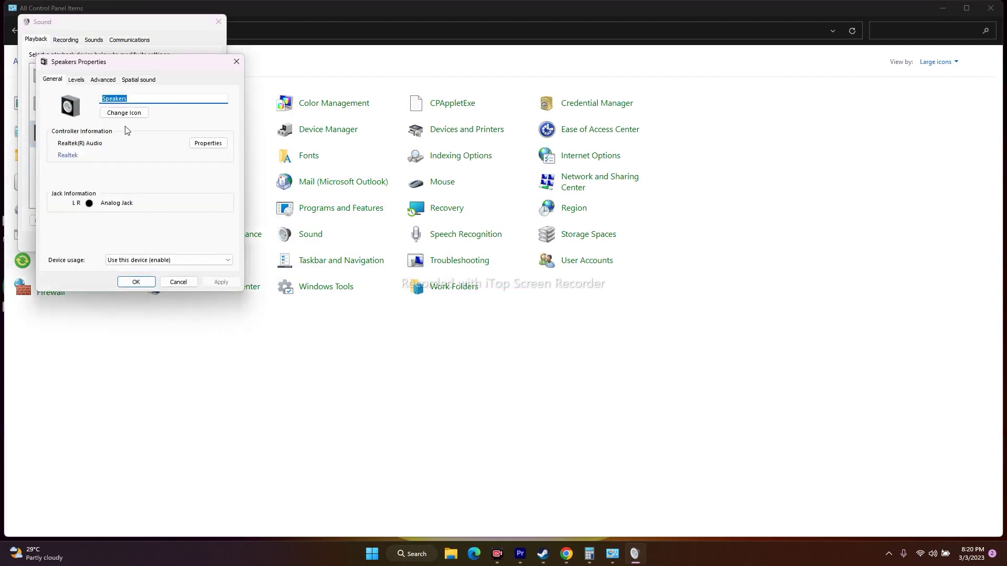
Step: Set the speakers' spatial sound format to Off, confirm both dialogs, close the Control Panel and switch back to Steam
left_click(138, 80)
left_click(70, 131)
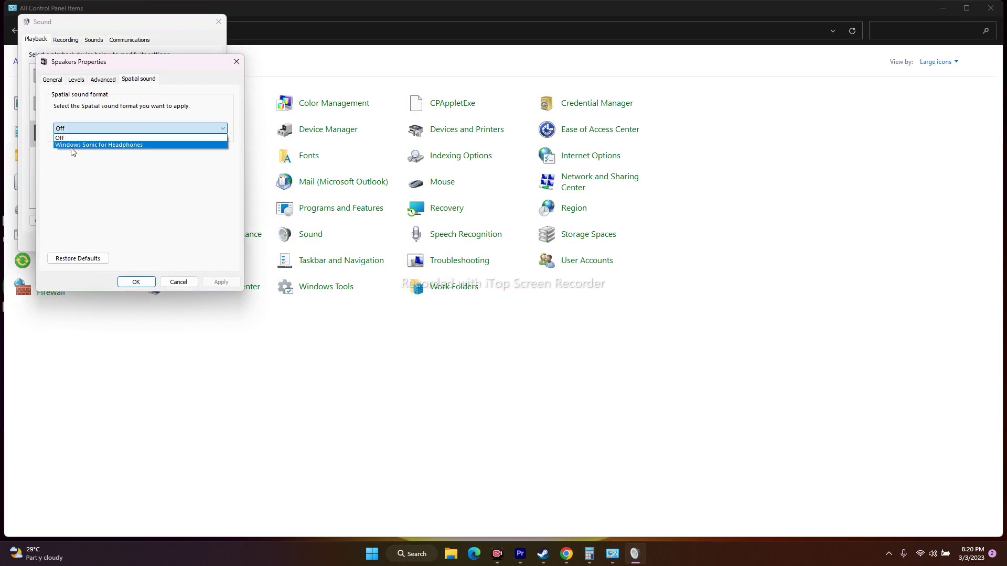
left_click(71, 138)
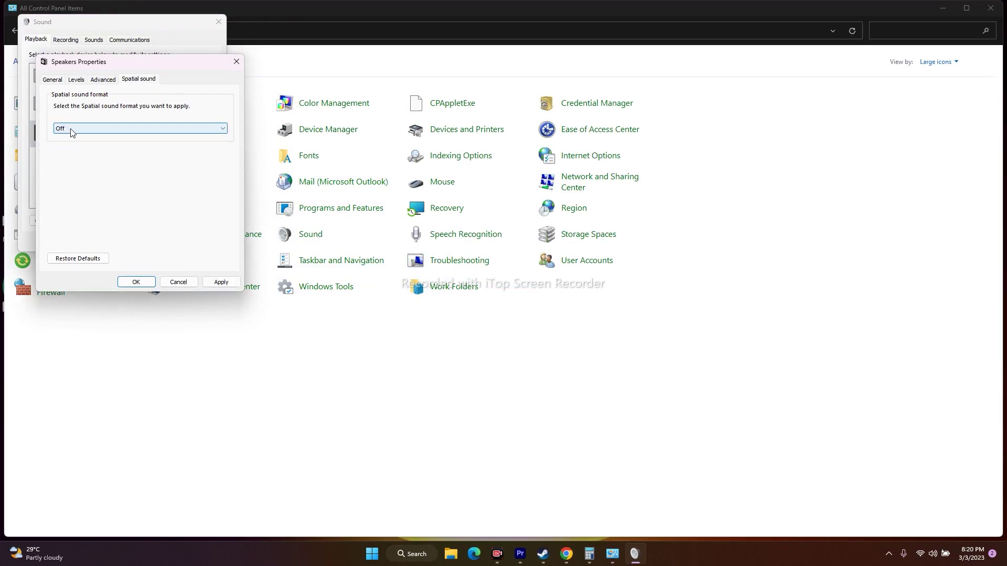
left_click(136, 282)
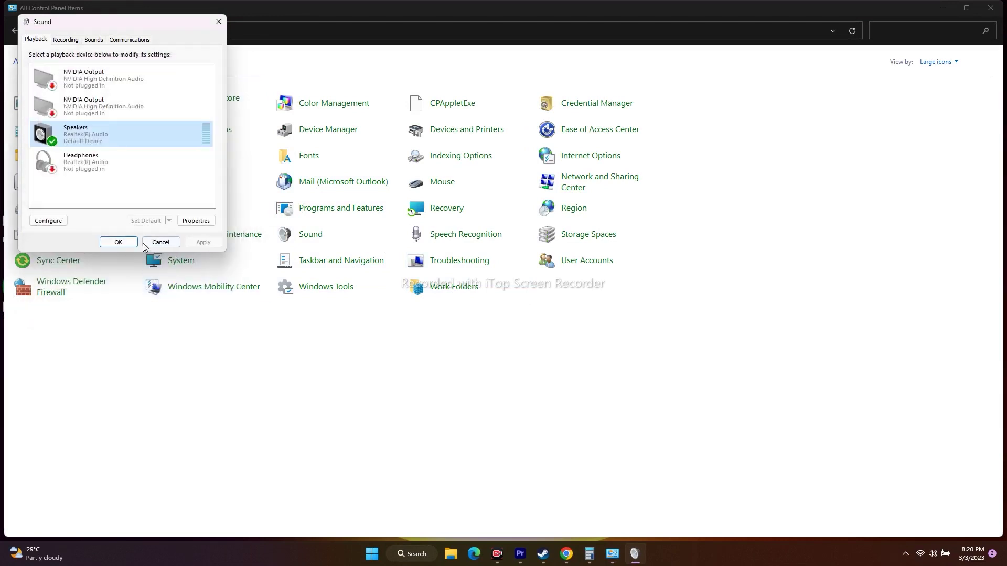
left_click(118, 243)
key("alt+F4")
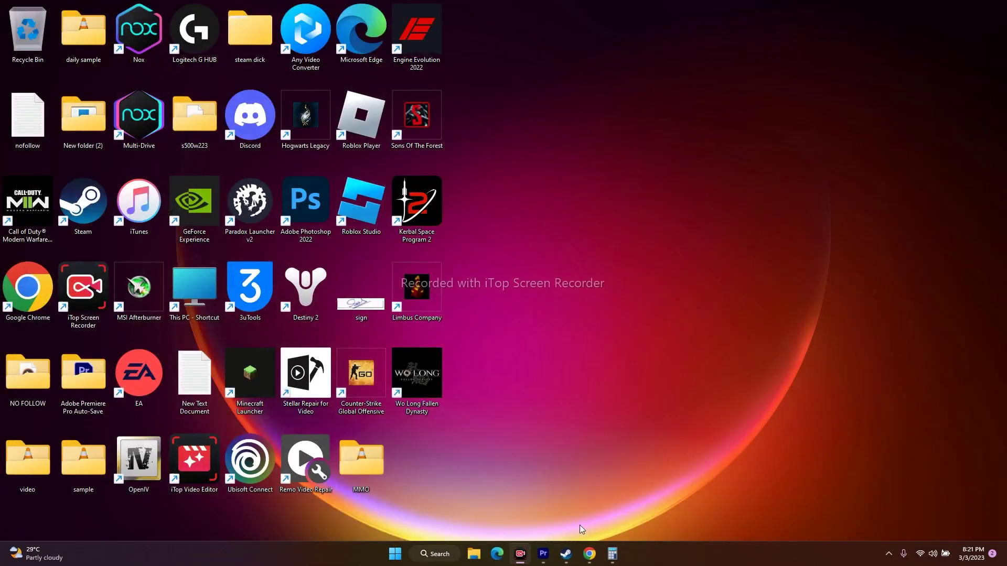
left_click(565, 553)
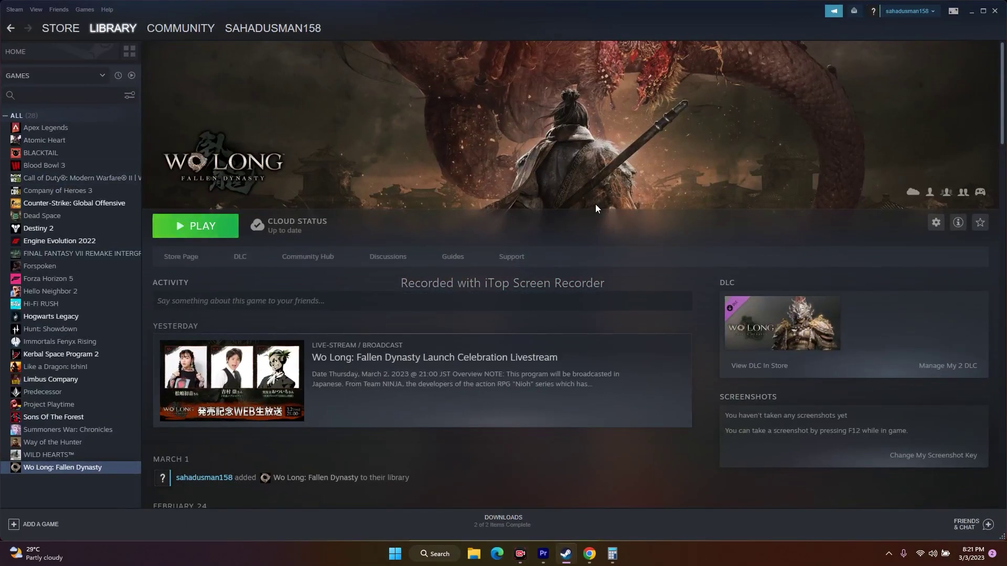
Step: Minimize Steam, check the Realtek Speakers' options among the playback devices in the Control Panel's Sound dialog, then close both windows
left_click(971, 11)
left_click(435, 554)
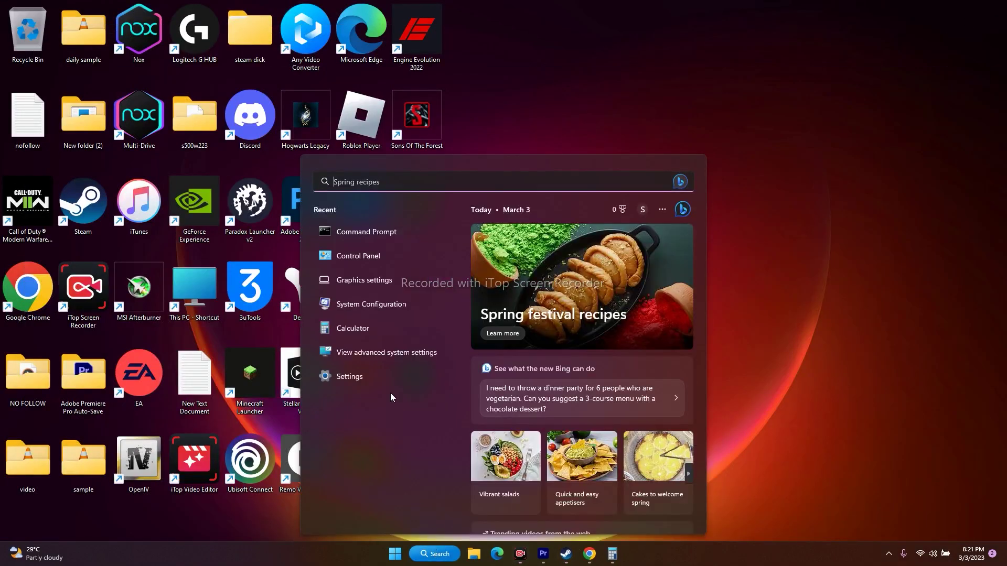
left_click(368, 260)
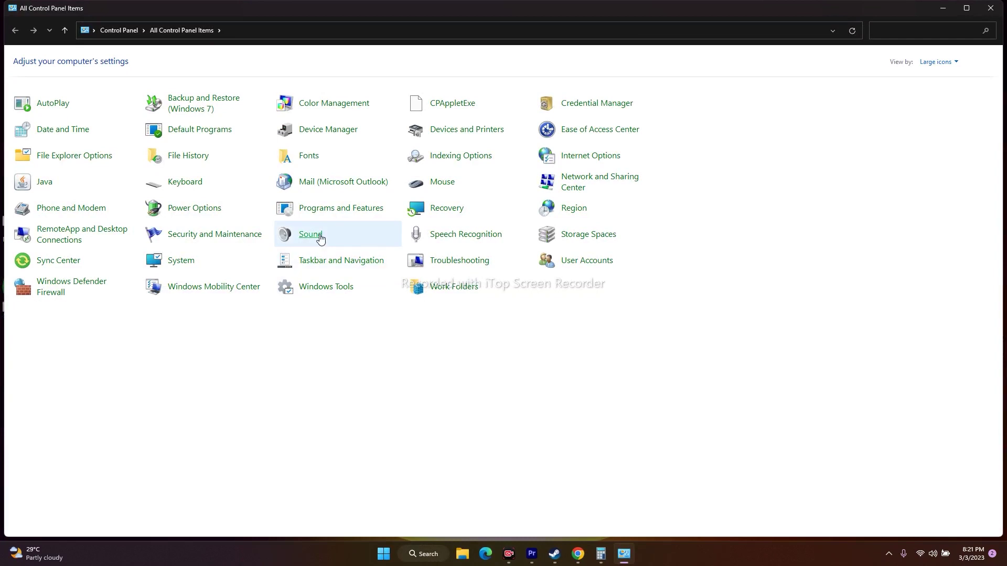
left_click(321, 239)
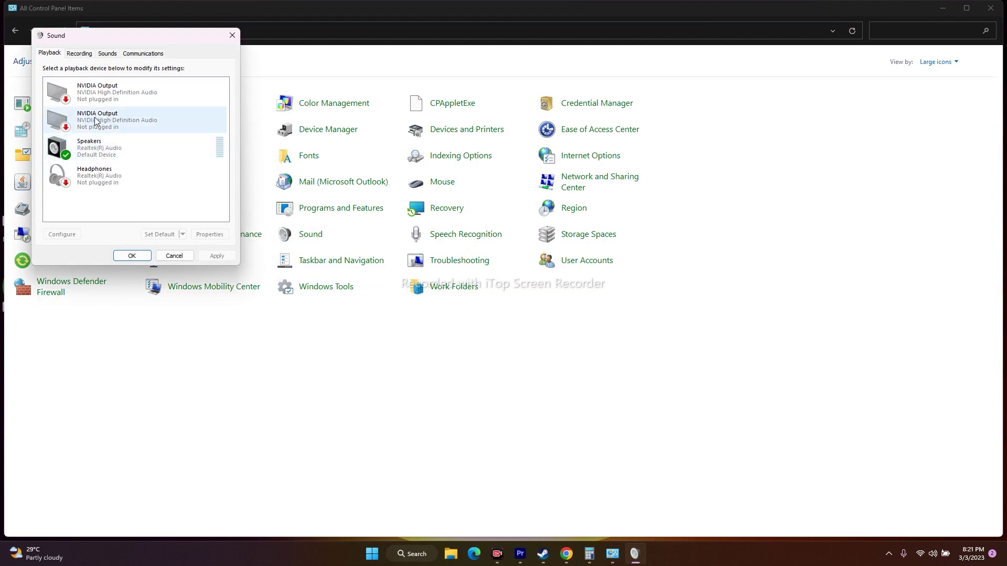
right_click(98, 150)
left_click(86, 209)
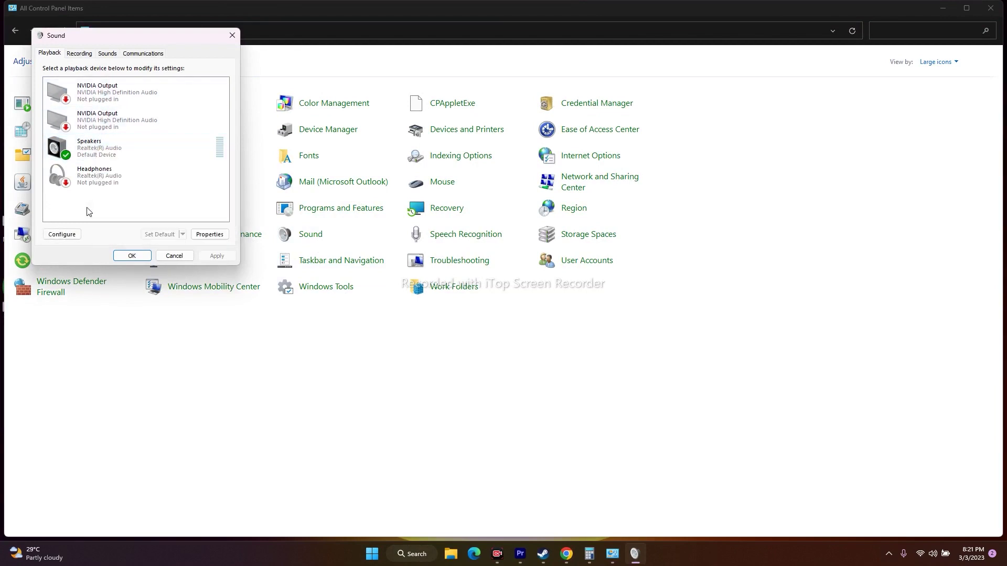
left_click(231, 36)
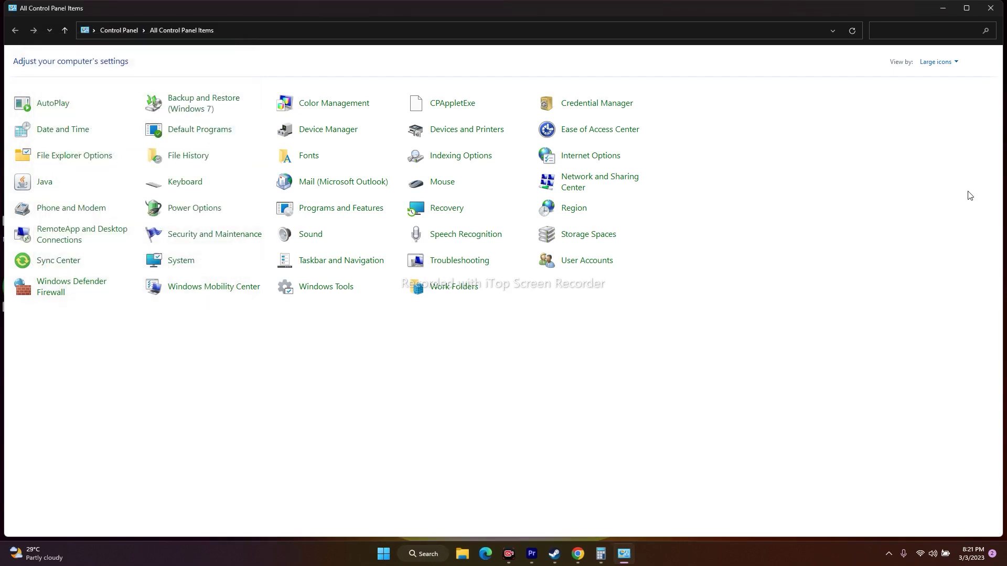
left_click(990, 8)
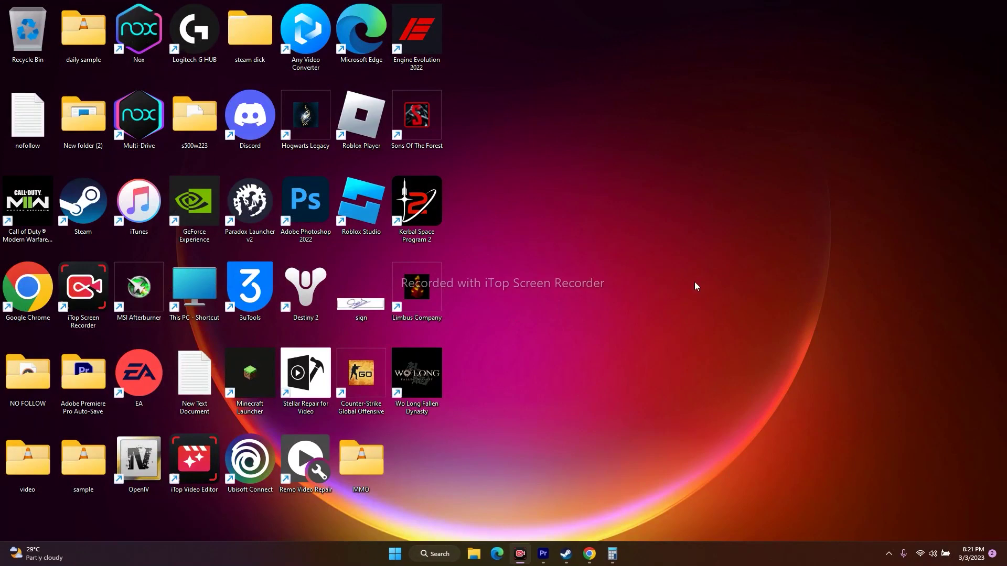
Step: In Device Manager, view the sound, video and game controllers and the options for NVIDIA High Definition Audio, then close it
right_click(395, 554)
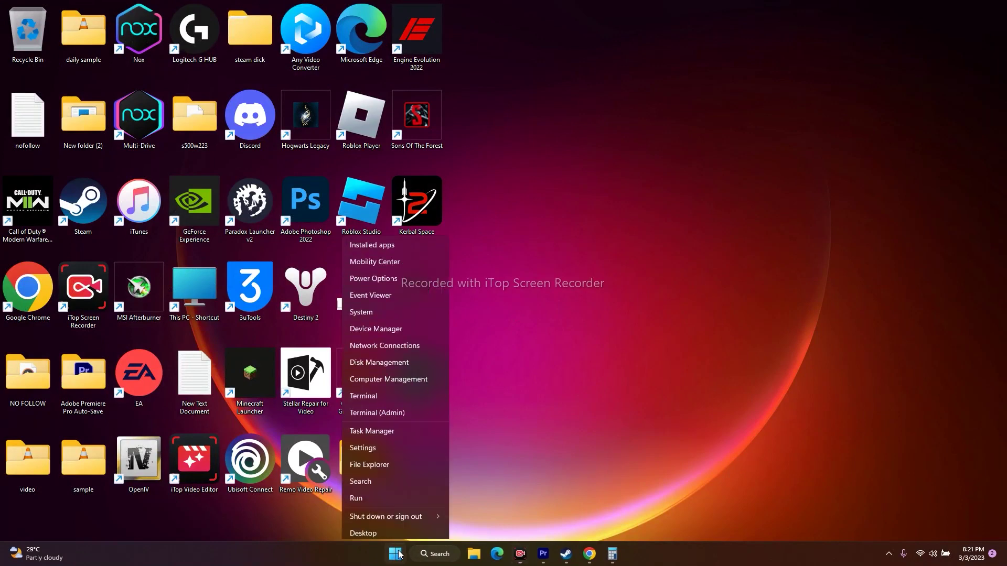
left_click(392, 330)
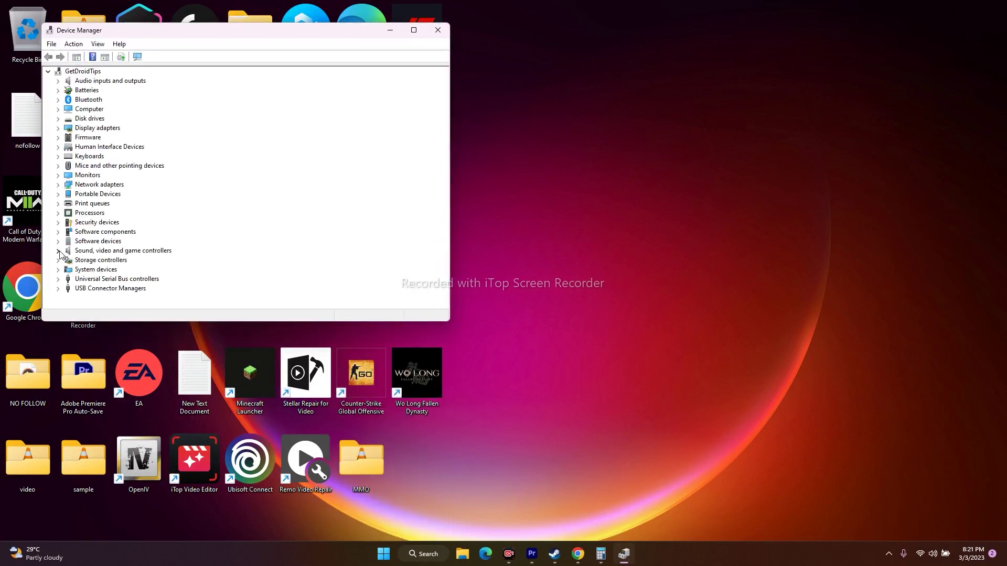
left_click(59, 251)
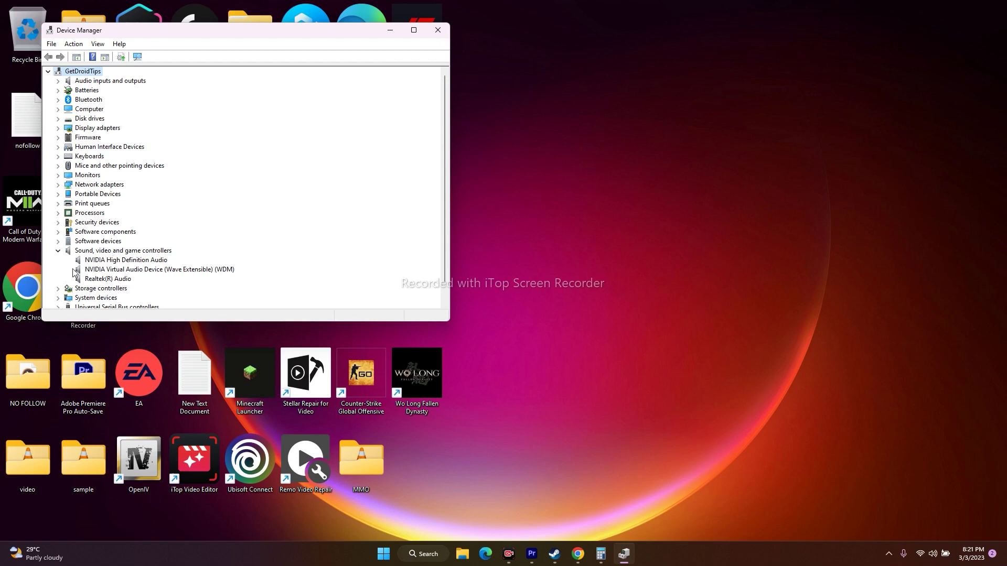
right_click(144, 260)
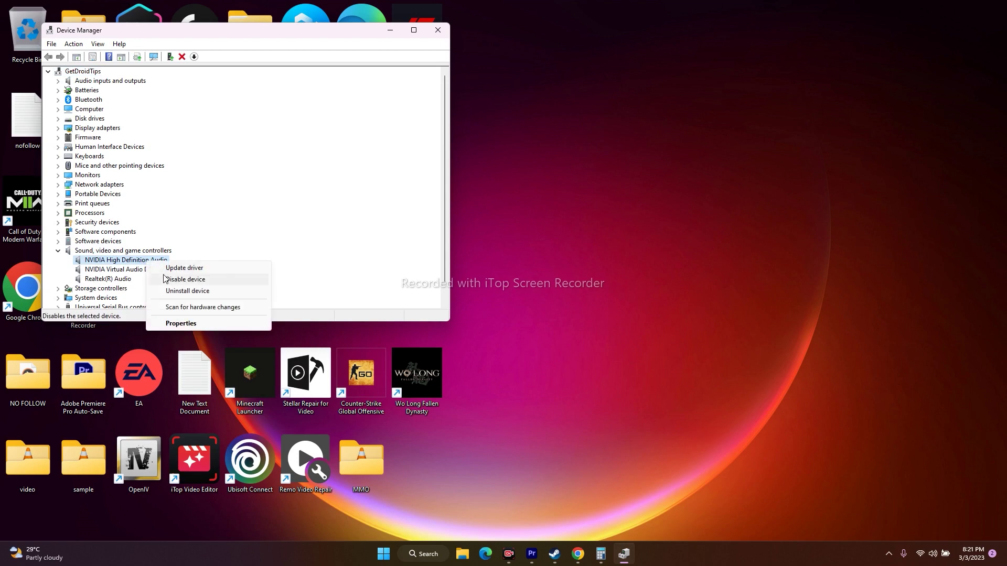
left_click(139, 265)
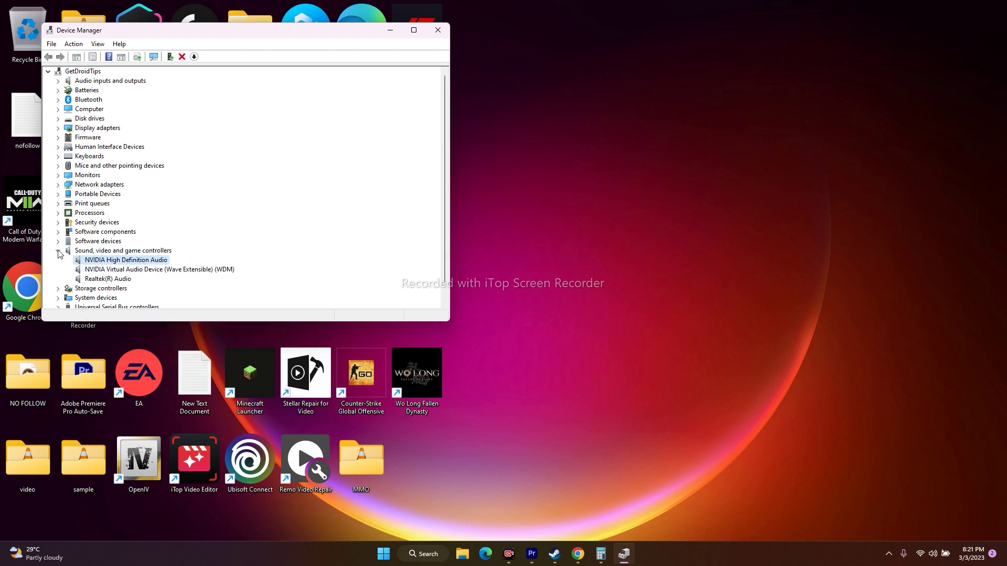
left_click(58, 250)
left_click(438, 32)
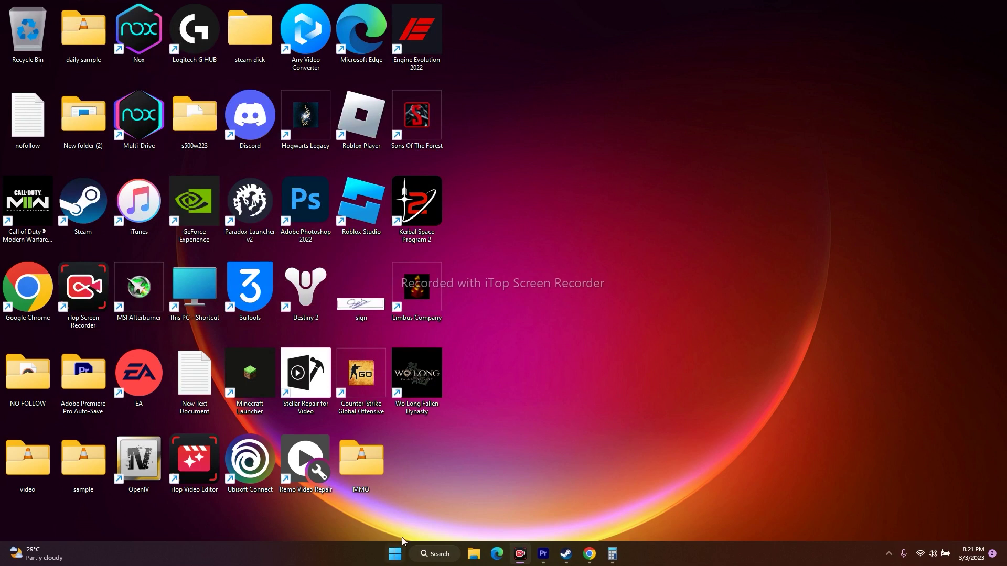
Step: Reopen Device Manager, search automatically for an updated Realtek(R) Audio driver, then close the update wizard and Device Manager
right_click(395, 554)
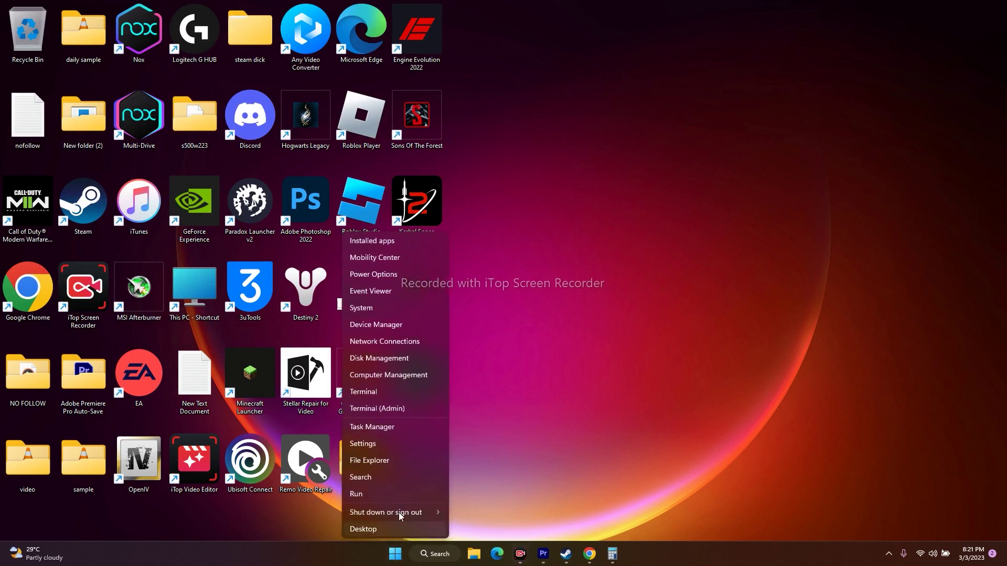
left_click(395, 327)
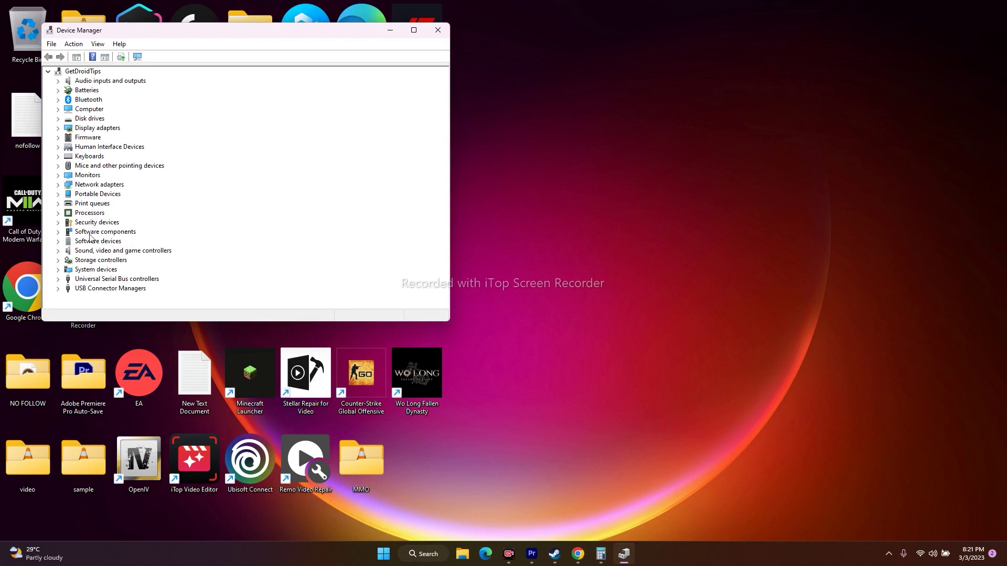
left_click(59, 252)
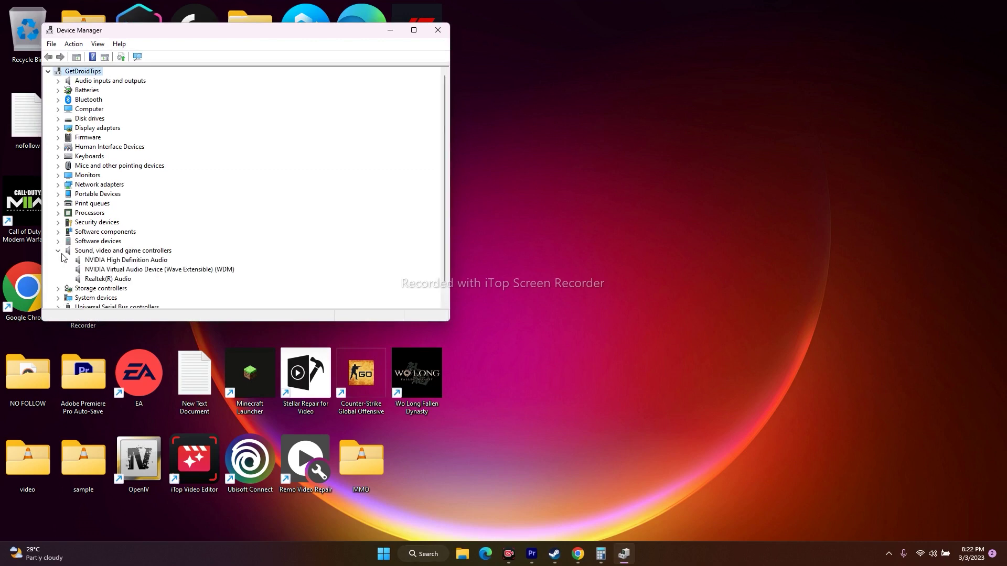
left_click(107, 279)
right_click(107, 280)
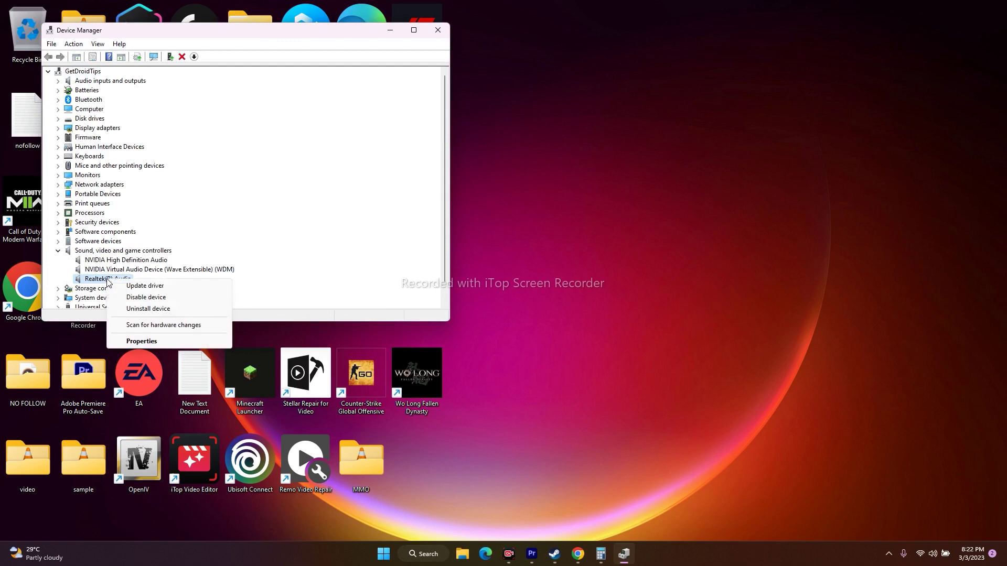
left_click(135, 287)
left_click(174, 154)
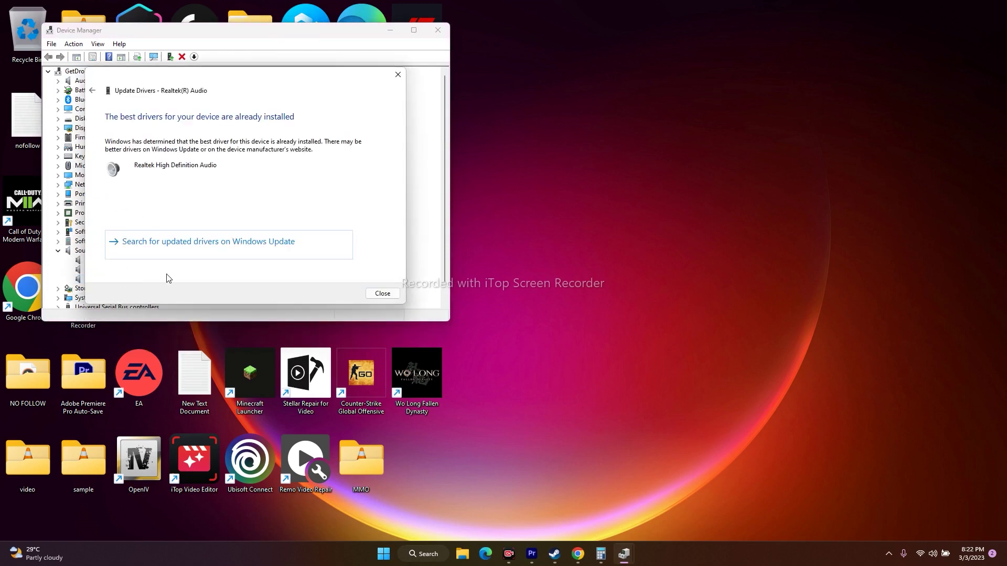
left_click(397, 76)
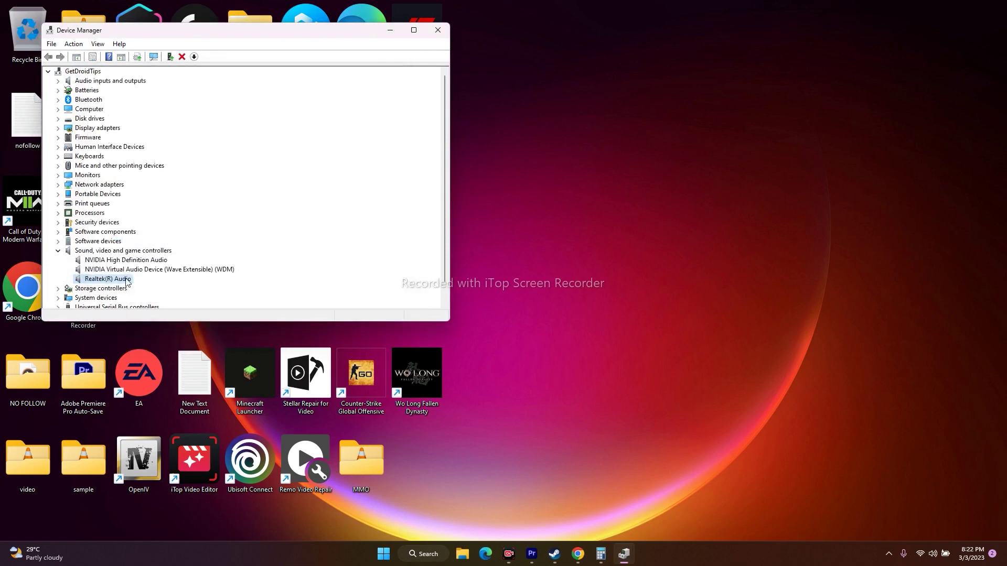
left_click(58, 250)
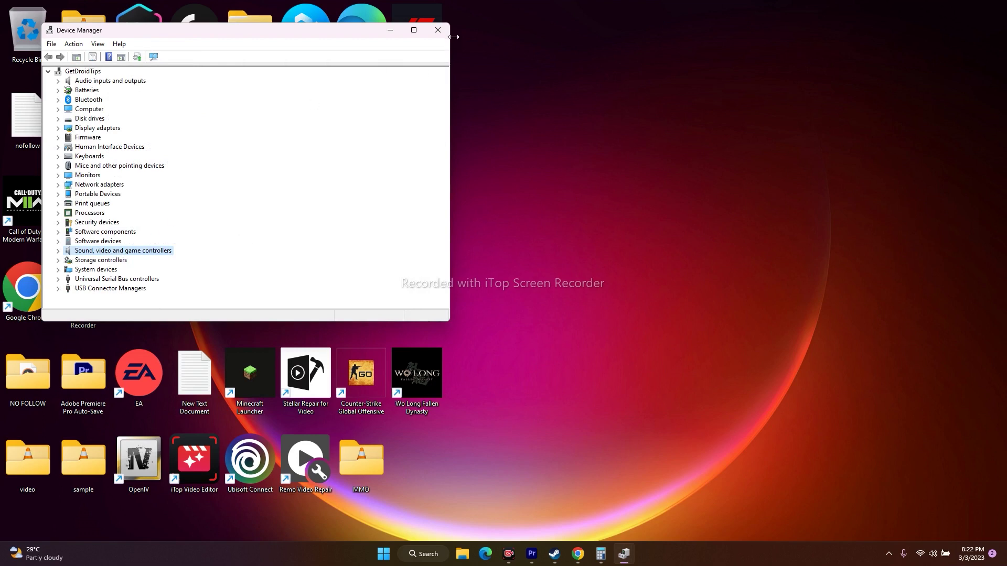
left_click(438, 30)
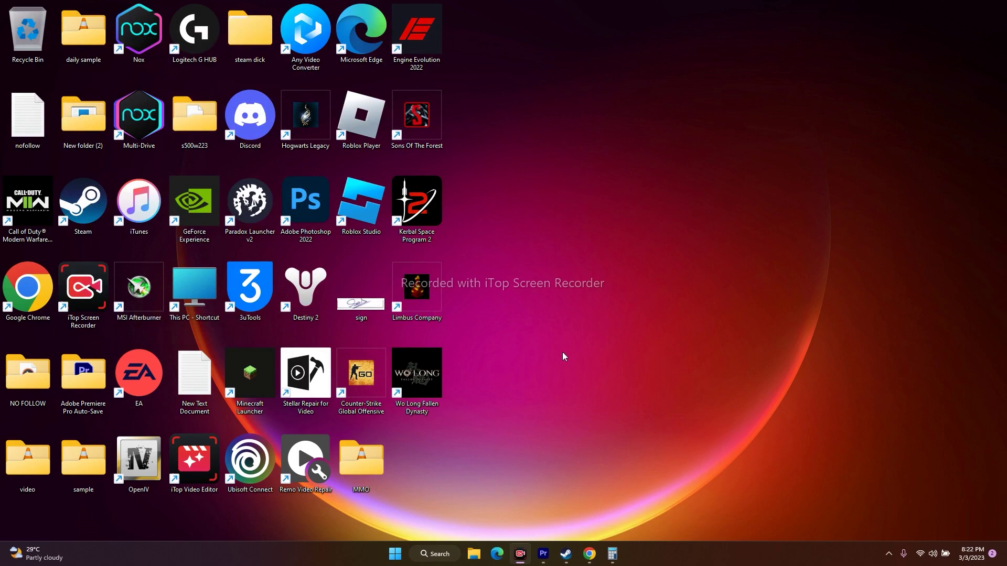
Step: Examine the available updates on the Windows Update page in Settings, then close Settings and switch back to Steam
left_click(438, 555)
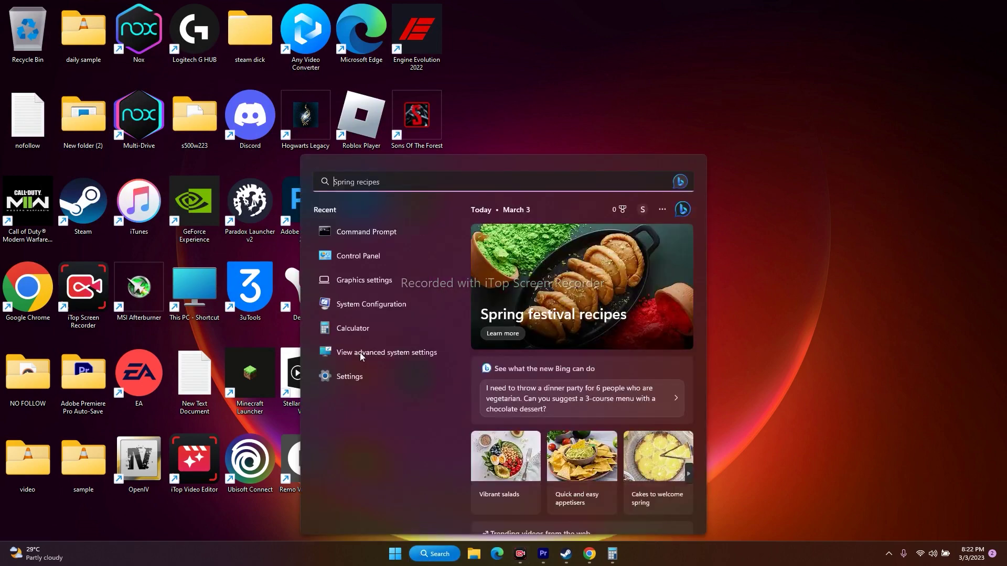
left_click(362, 375)
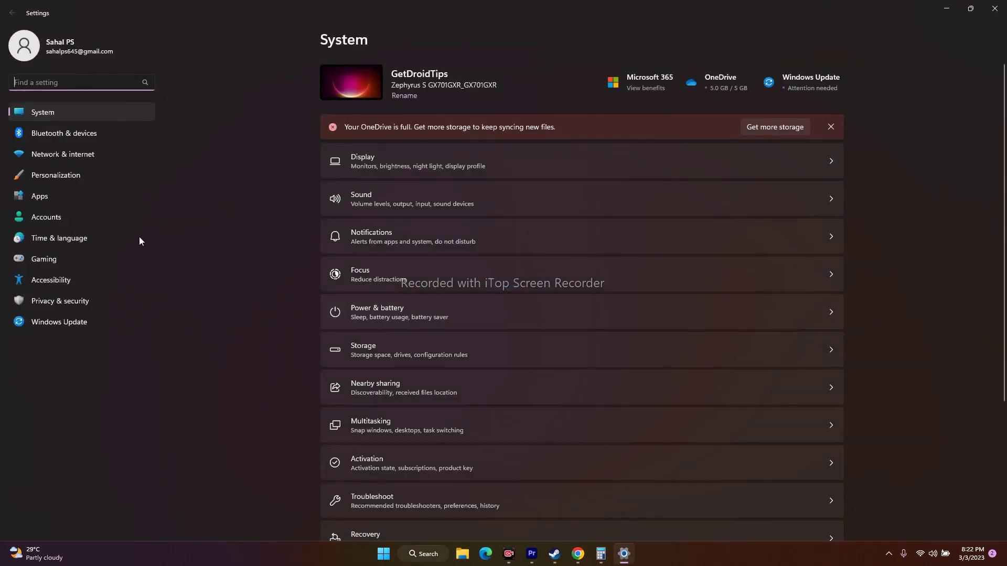
left_click(64, 323)
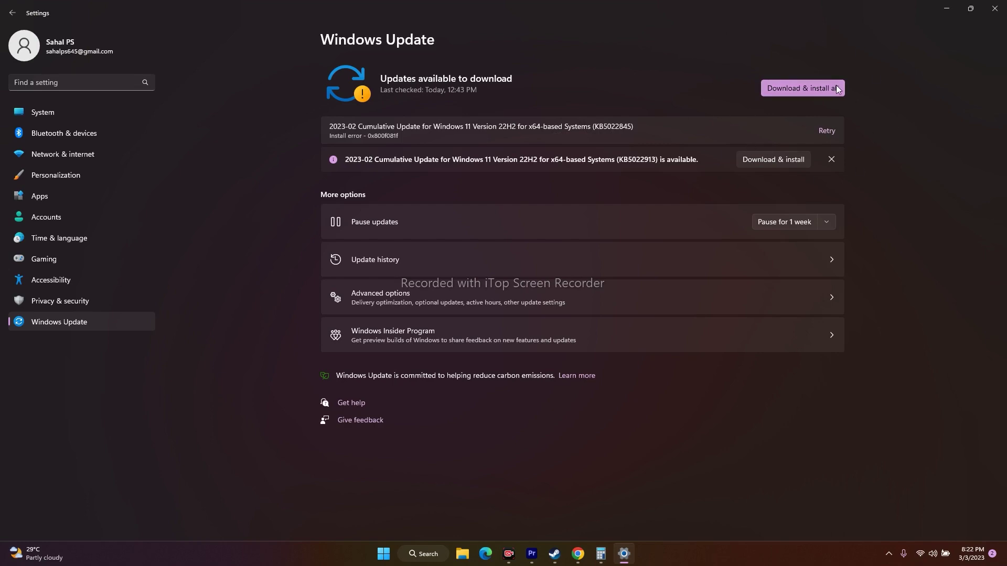
left_click(994, 8)
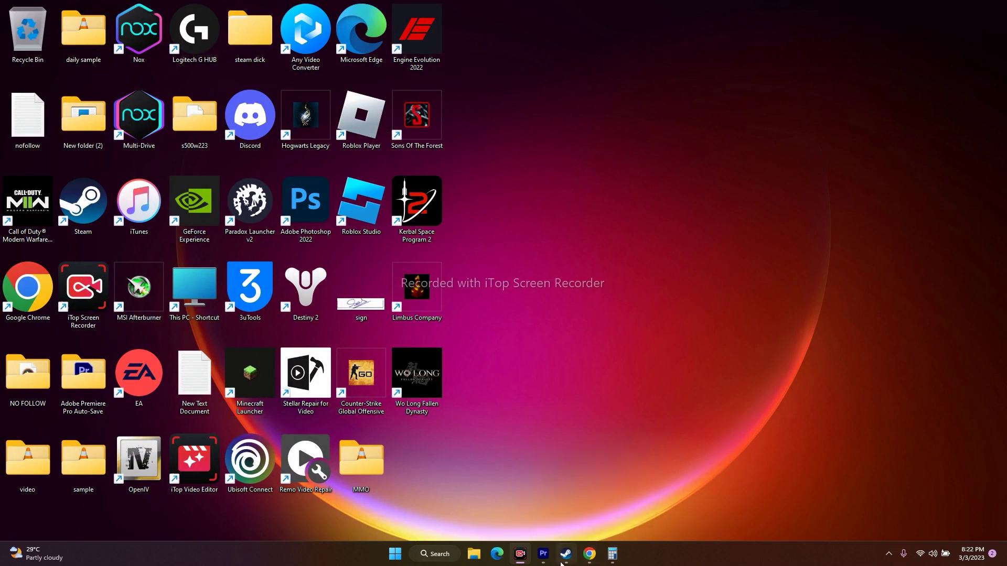
left_click(566, 554)
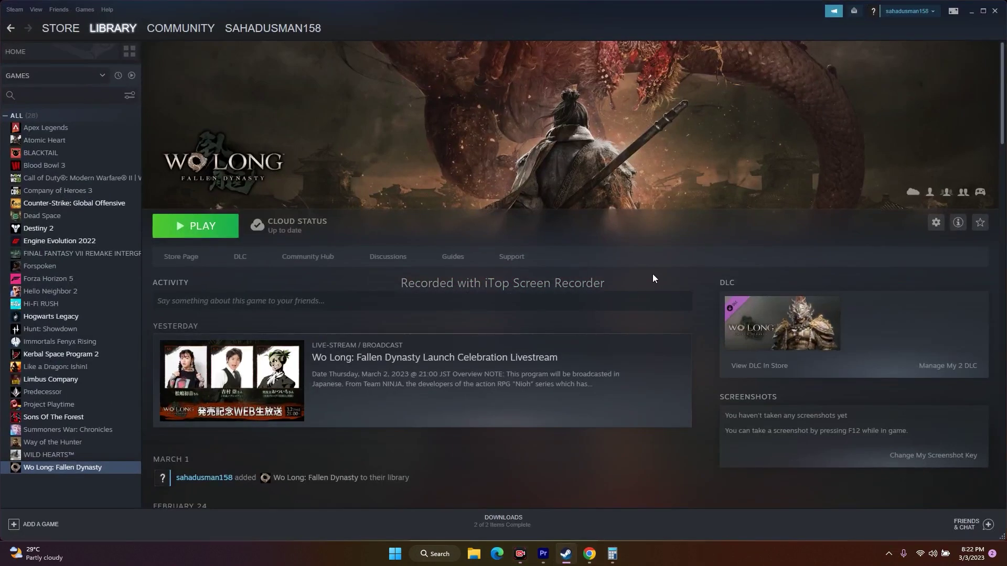